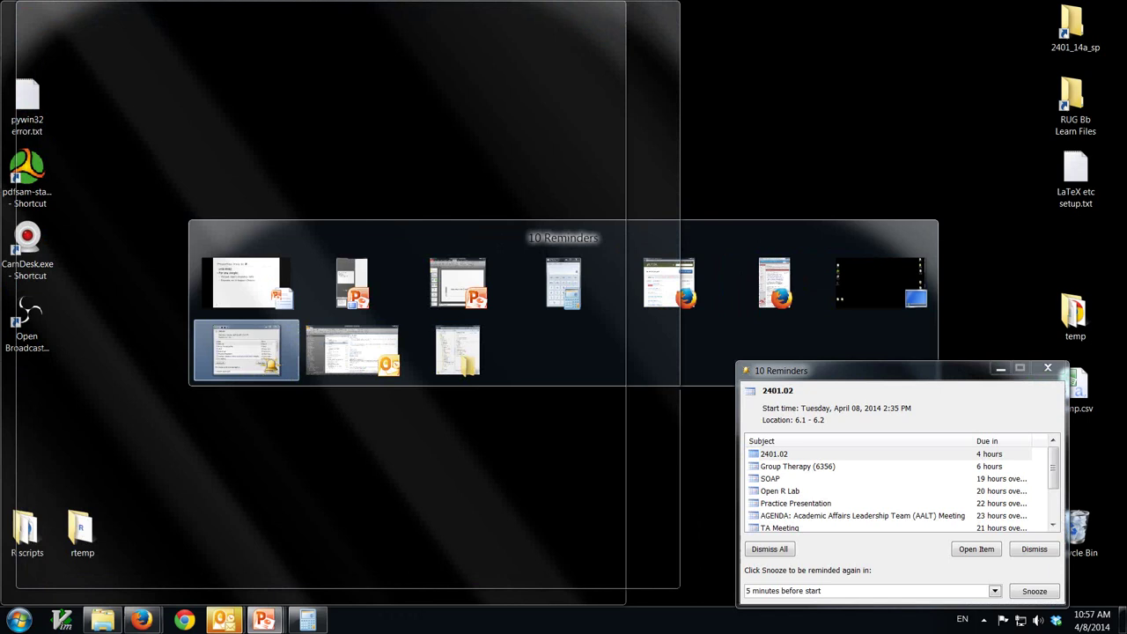
Step: Open the ModC_ch5-6 .RData workspace in R from Windows Explorer
key(alt+Tab)
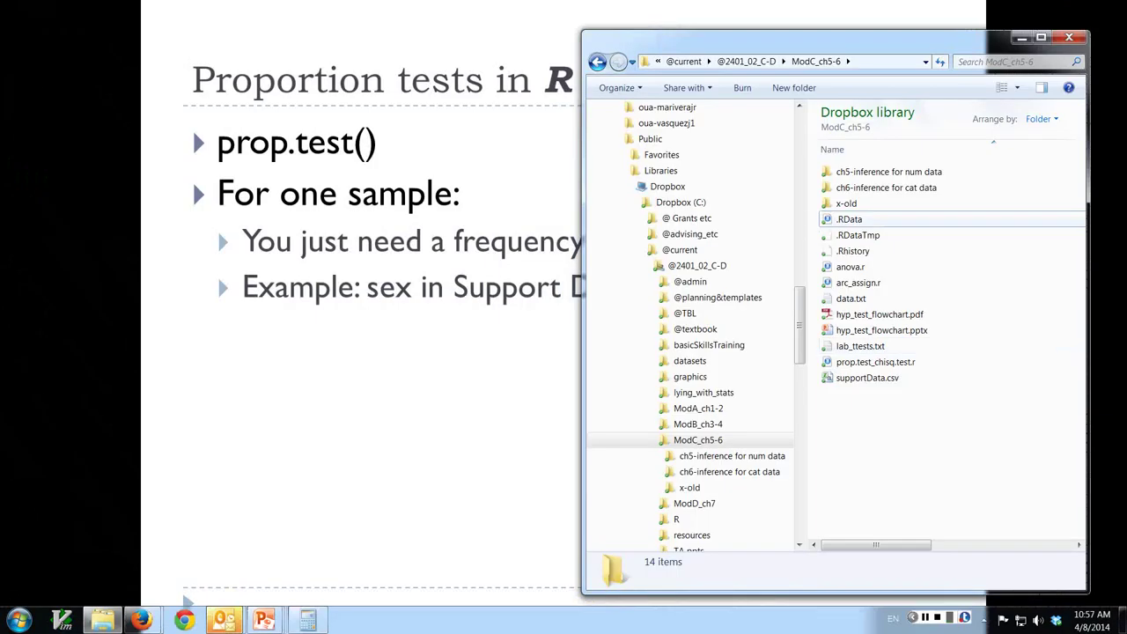
right_click(856, 219)
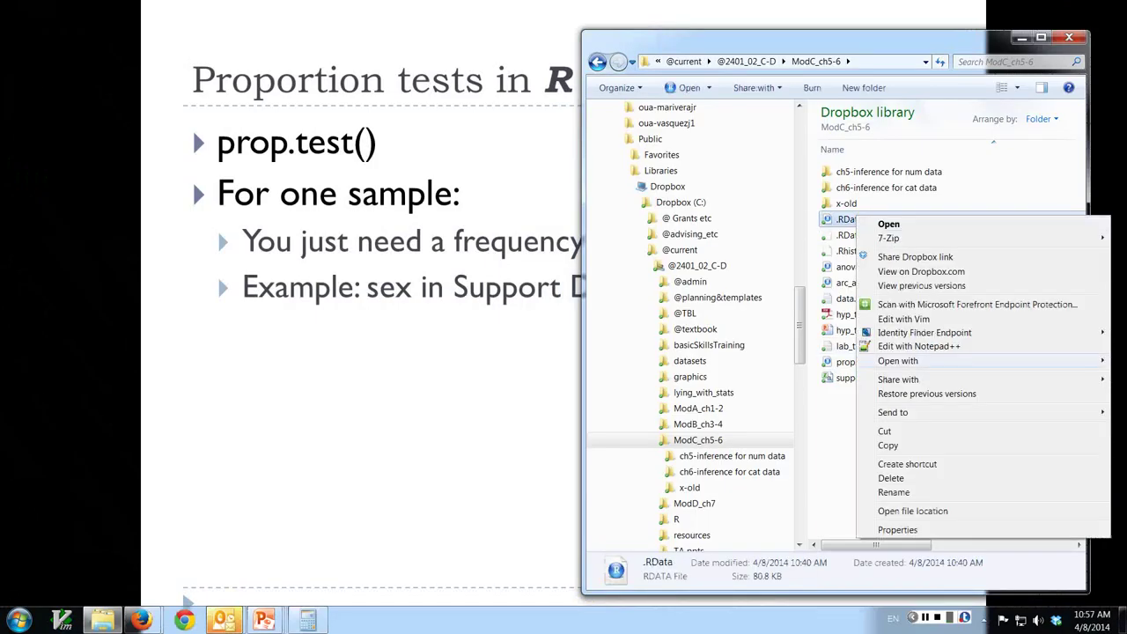
mouse_move(898, 361)
click(766, 361)
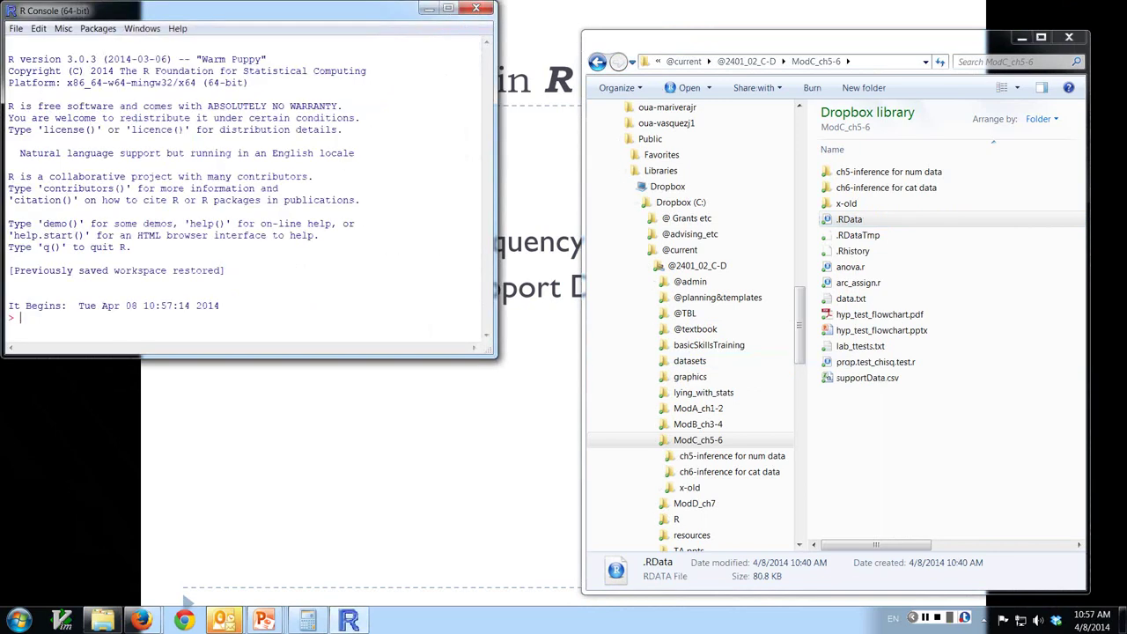
Step: Load R Commander by running library(Rcmdr) in the R Console
text(library(Rstudio)
key(BackSpace)
key(BackSpace)
key(BackSpace)
key(BackSpace)
key(BackSpace)
key(BackSpace)
text(cmdr))
key(Return)
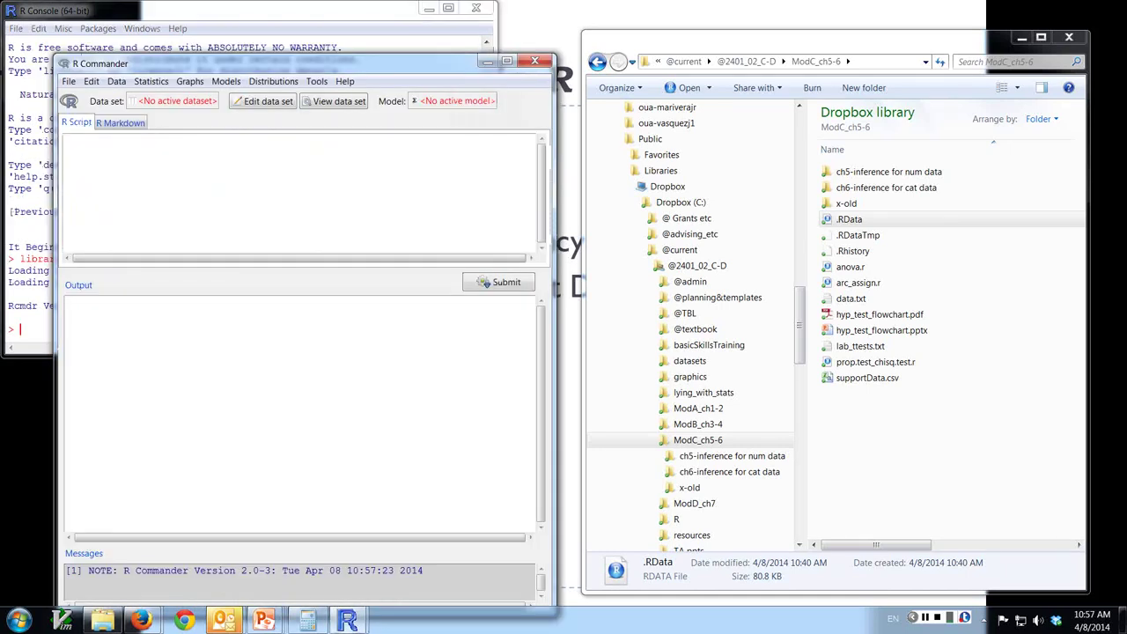
Step: Make Sup the active data set in R Commander
click(117, 81)
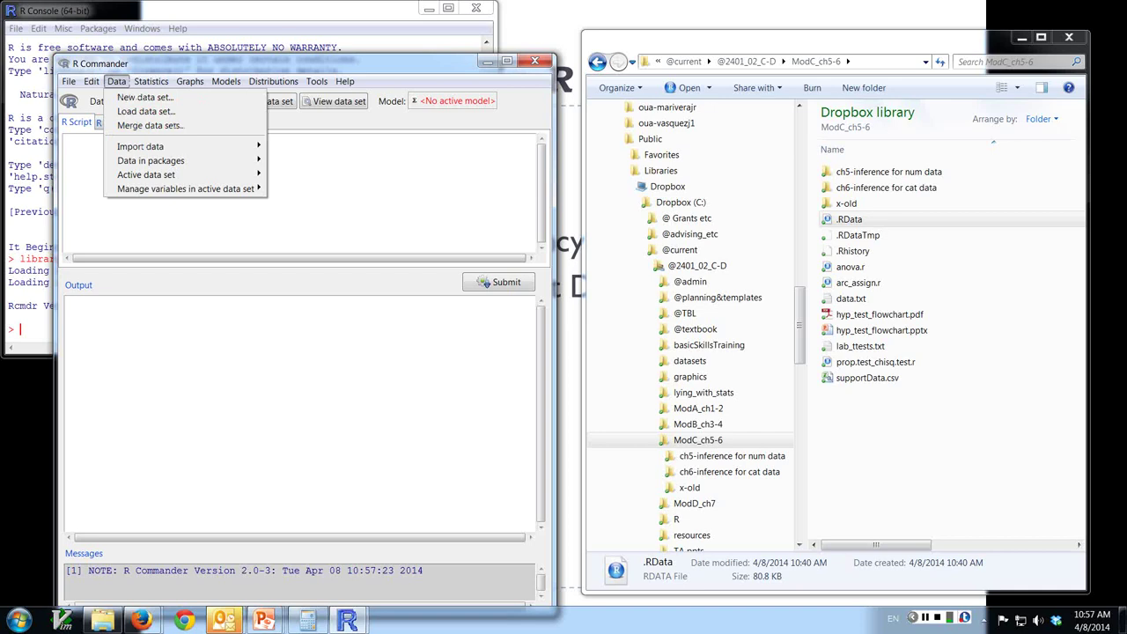
mouse_move(146, 175)
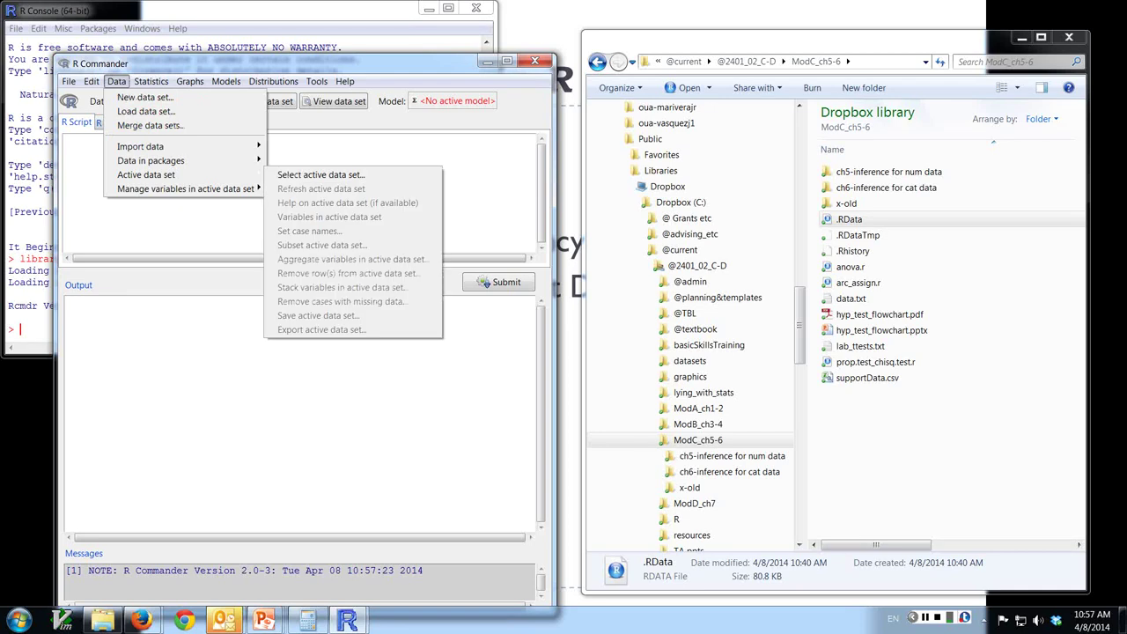
click(320, 175)
click(96, 151)
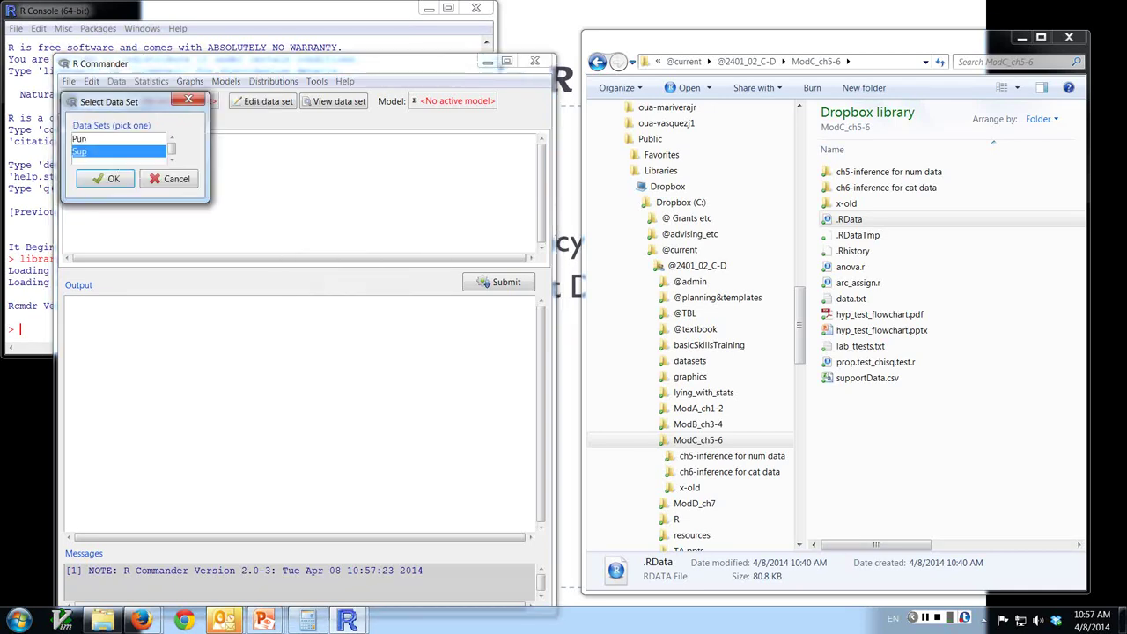
click(103, 178)
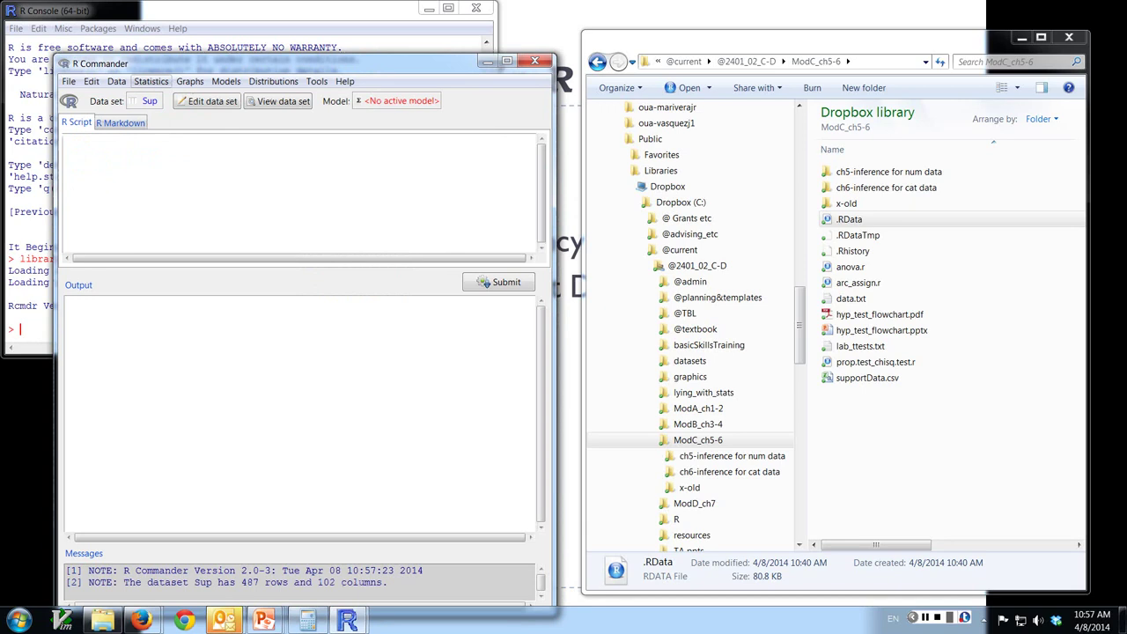
Step: Run a single-sample proportion test on sex, giving X-squared 83.301 and estimate 0.707
click(150, 81)
mouse_move(211, 139)
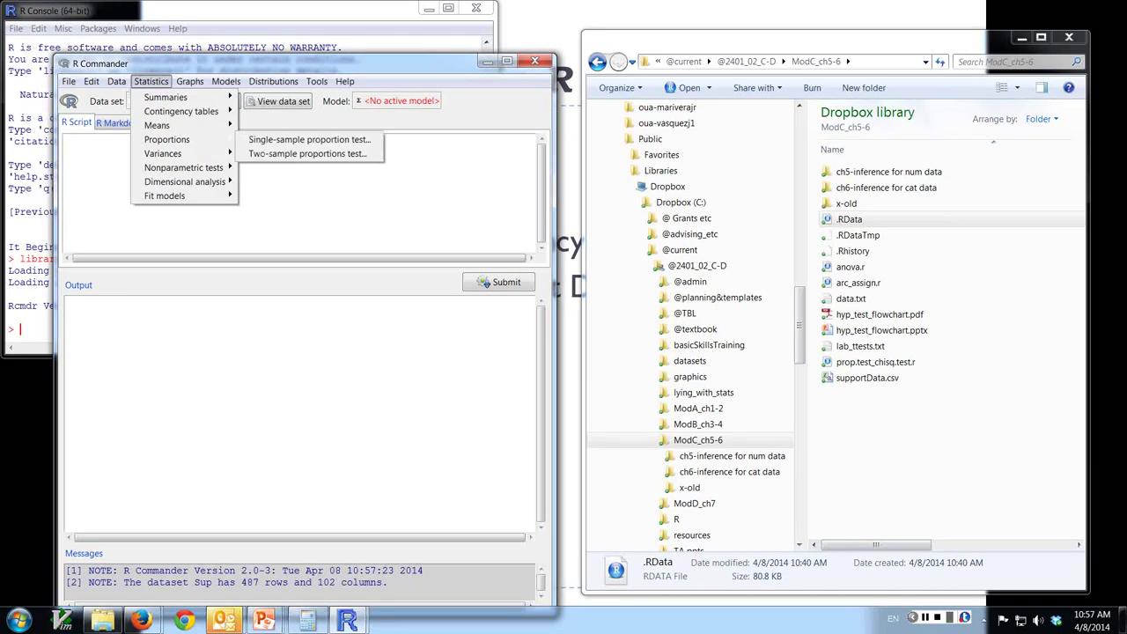
click(273, 139)
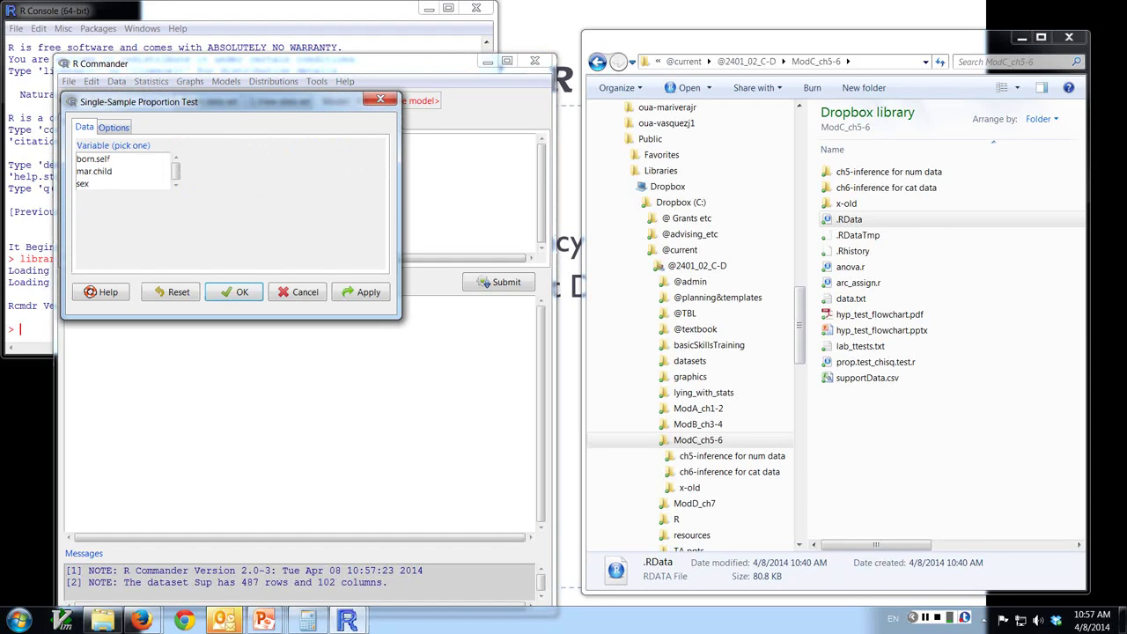
click(83, 183)
click(233, 292)
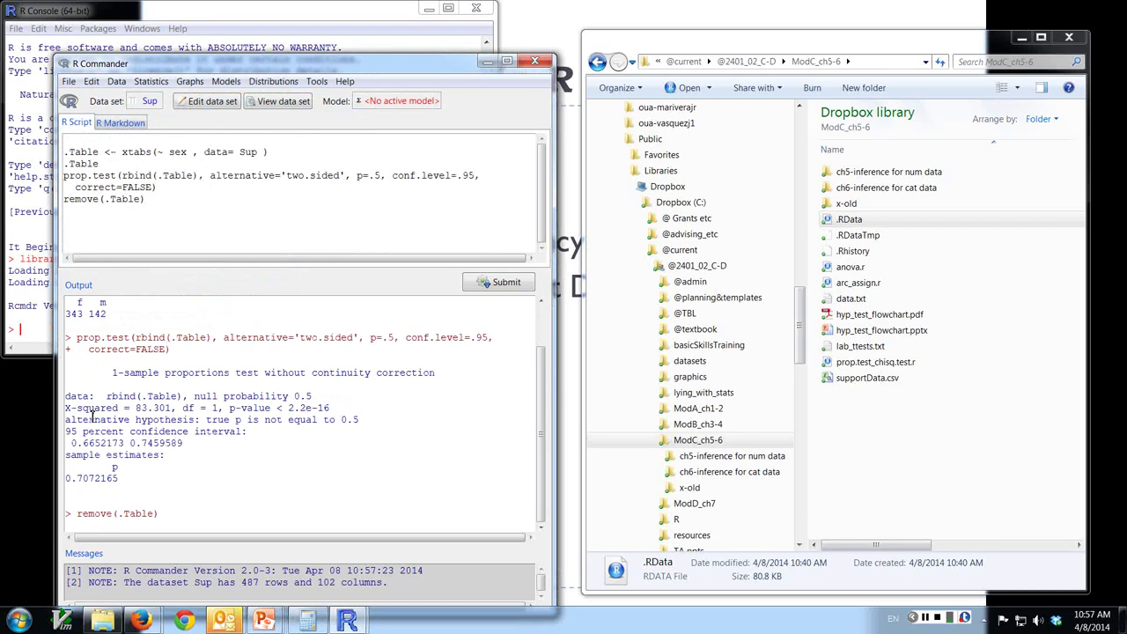
drag(68, 407, 174, 407)
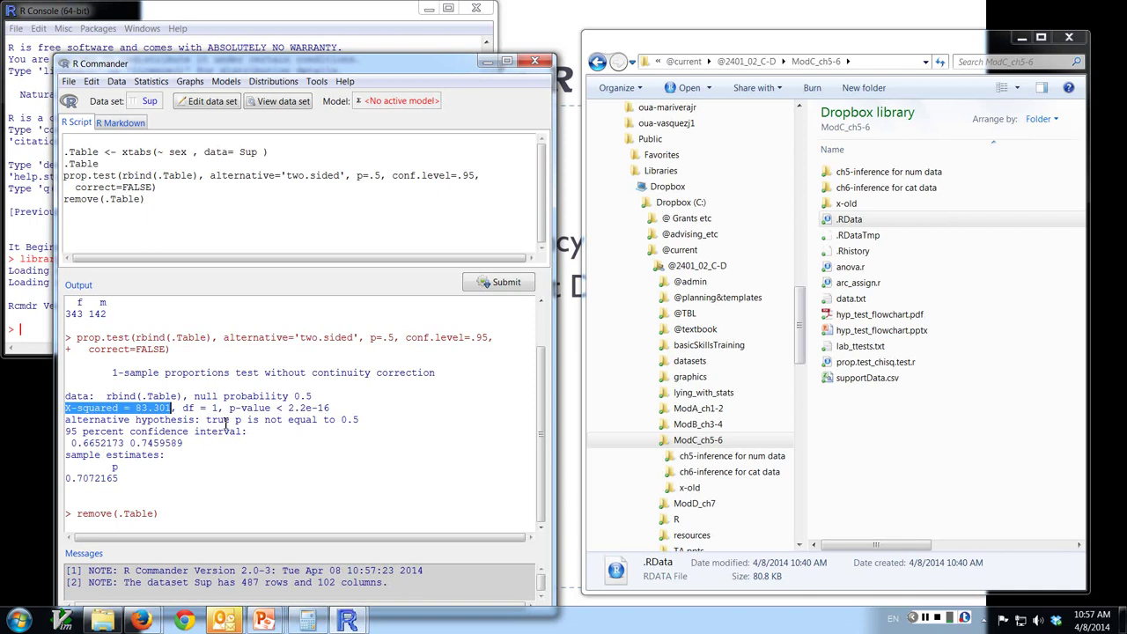
click(254, 409)
drag(233, 409, 335, 412)
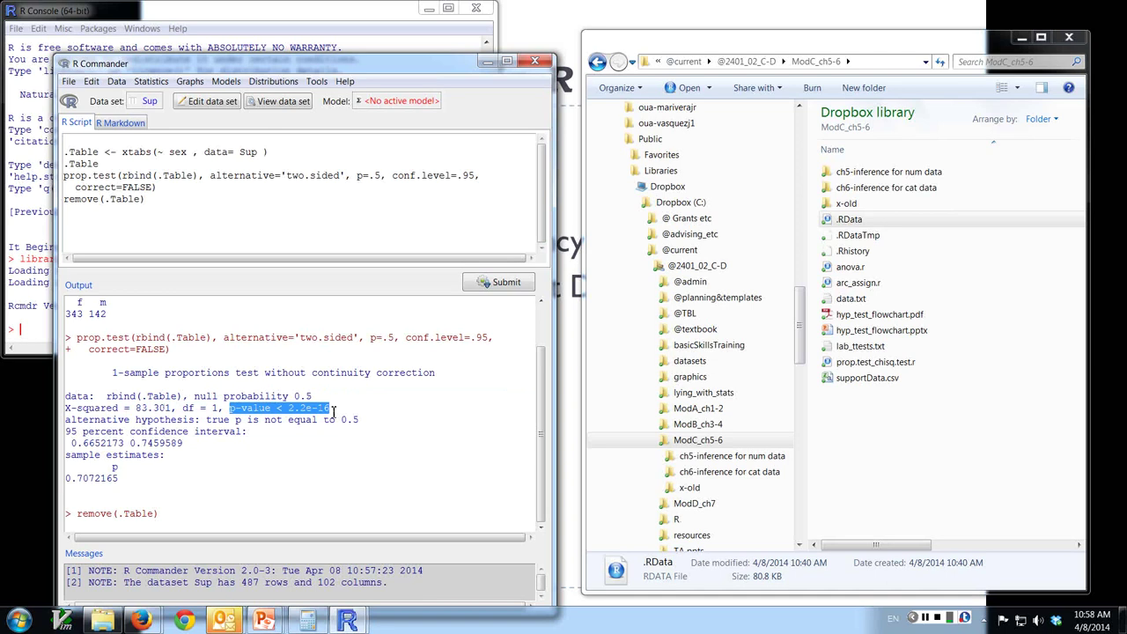
click(78, 477)
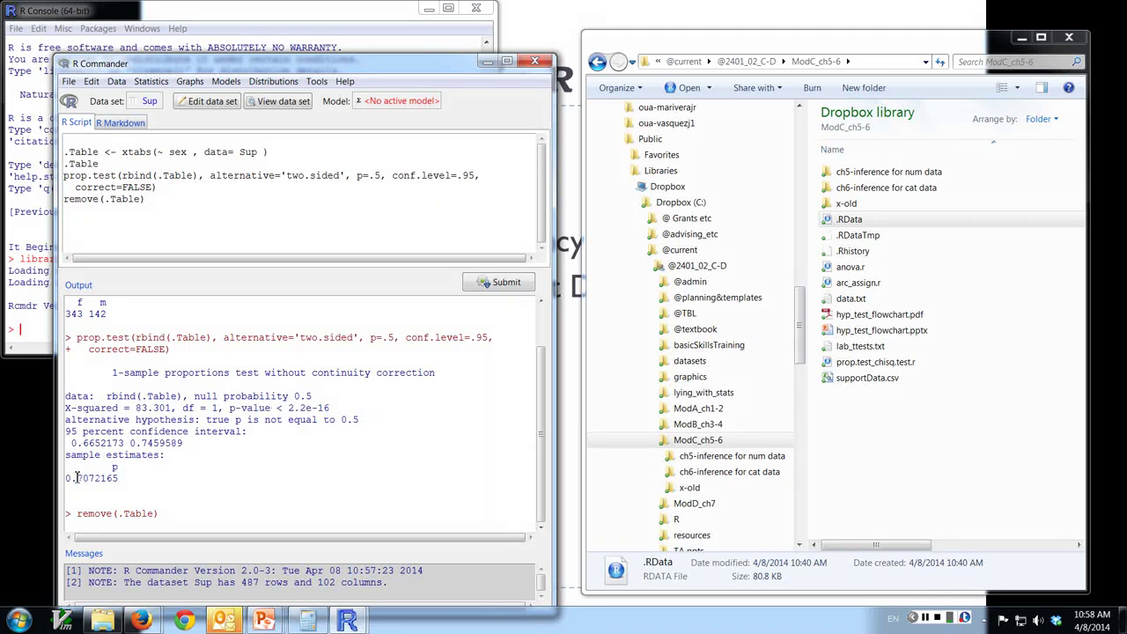
drag(78, 477, 97, 477)
click(82, 303)
drag(77, 477, 87, 478)
click(155, 343)
drag(230, 408, 350, 408)
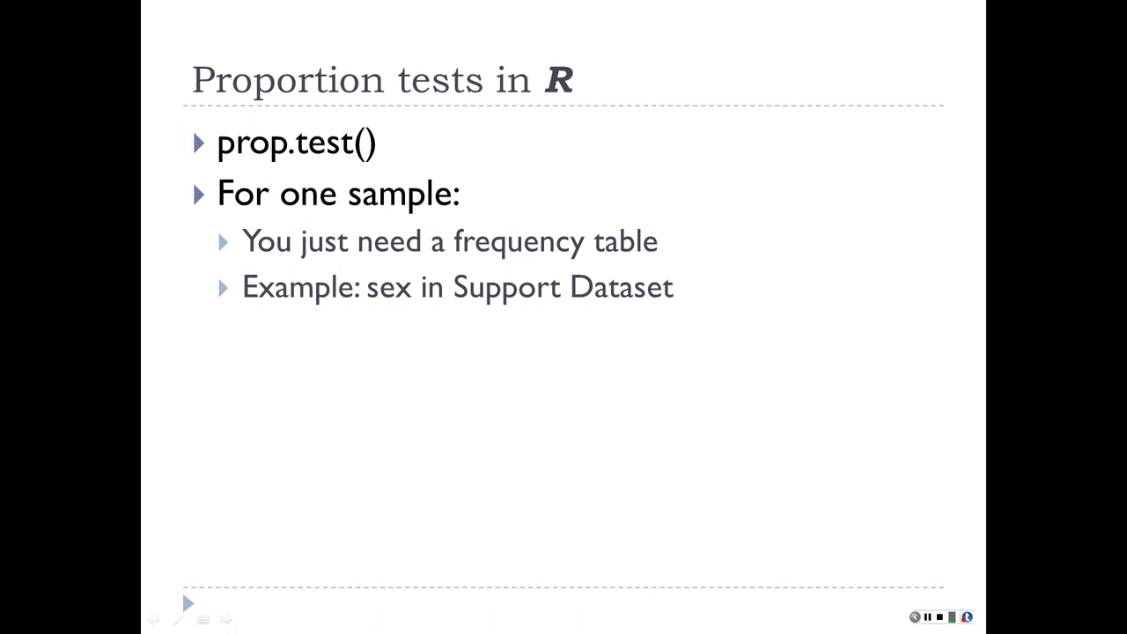
Step: List the variable names of Sup with names(Sup) in the R Console
key(alt+Tab)
key(alt+Tab)
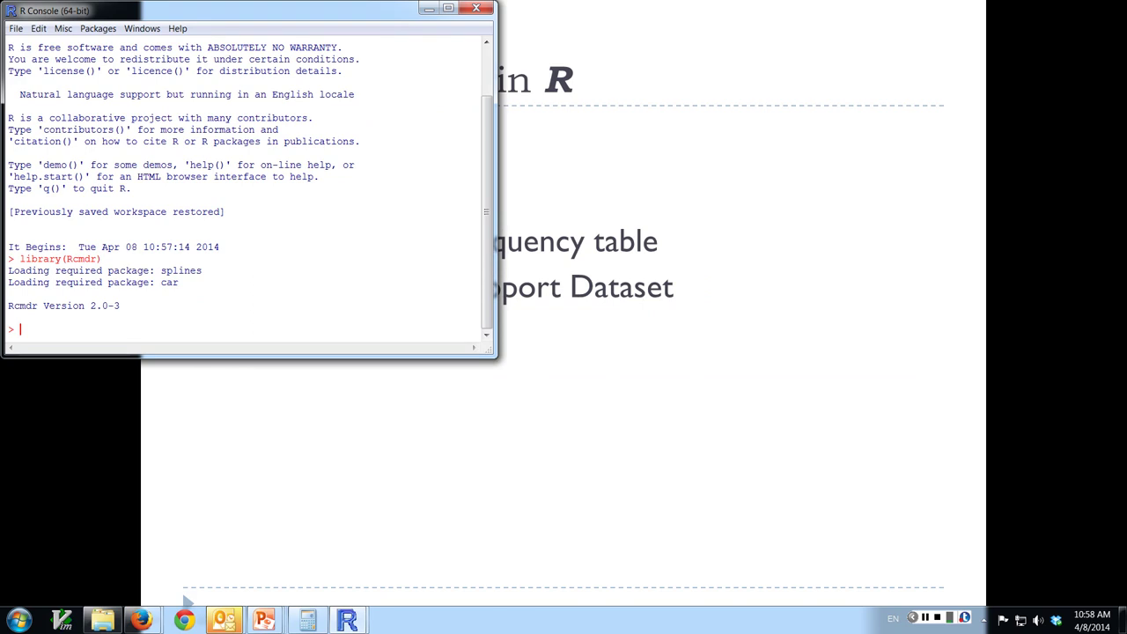
text(name()
key(BackSpace)
text(s(Sup))
key(Return)
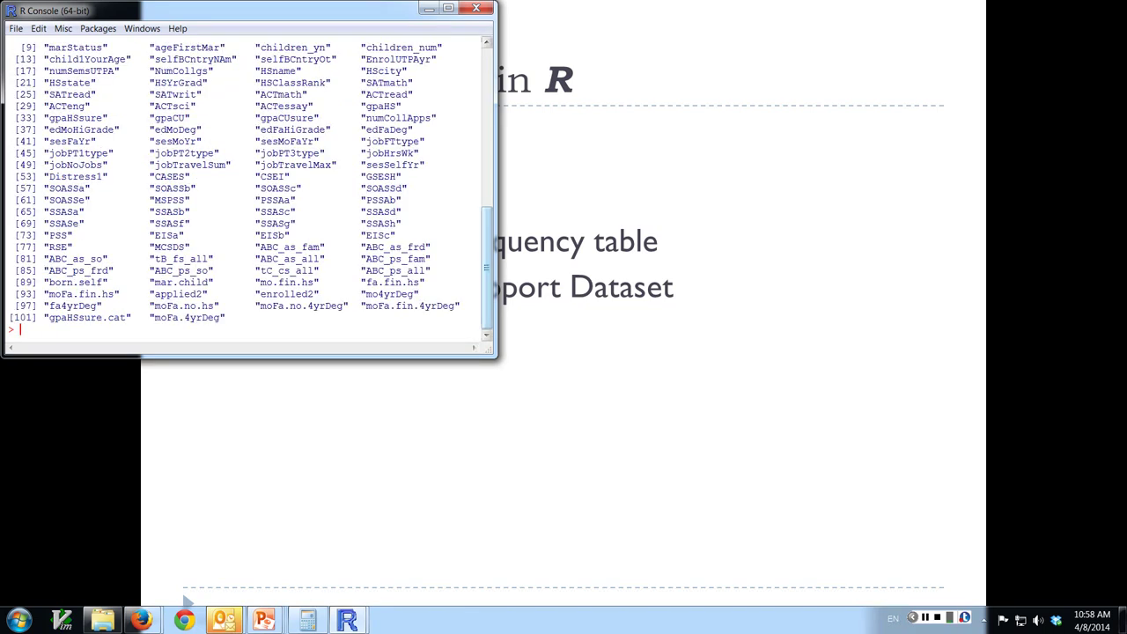
Step: Run prop.test(Sup$sex), which fails because argument n is missing
scroll(487, 220, up, 3)
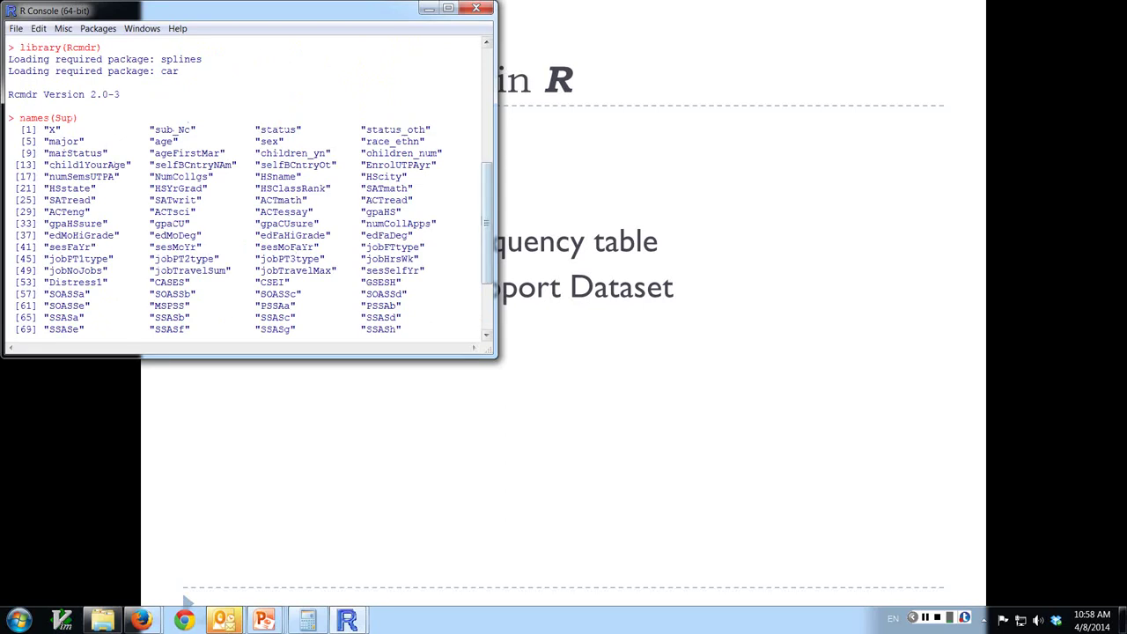
scroll(487, 220, down, 3)
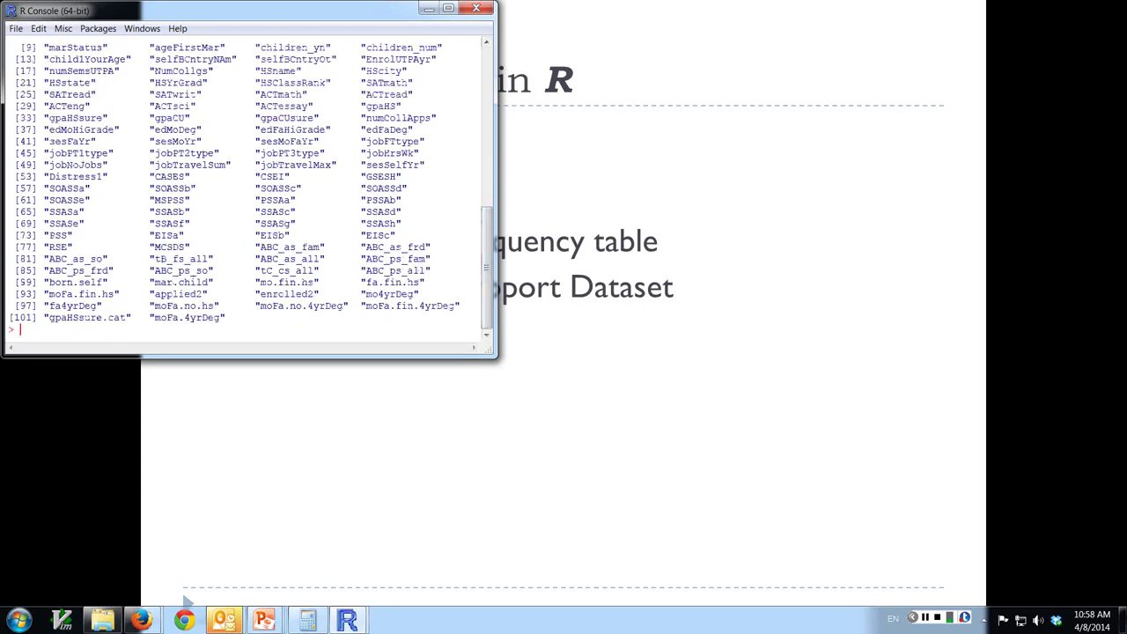
text(prop.test(Sup$sex))
key(Return)
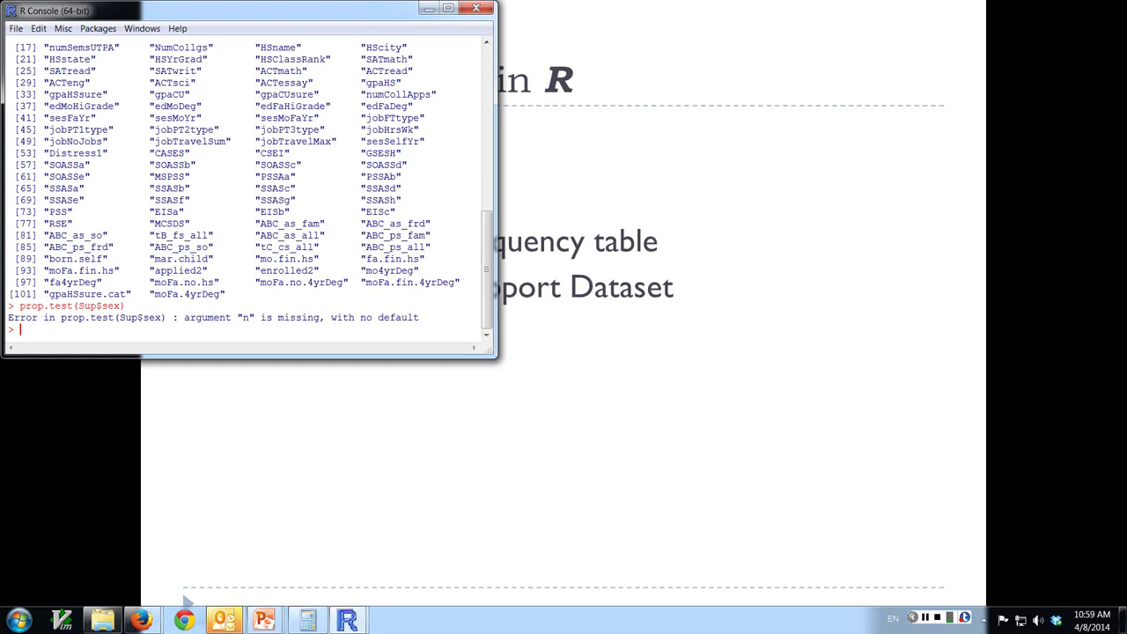
Step: Store the sex frequency table as tbl and print it (f 343, m 142)
text(tbl <- table(Sup$sex))
key(Return)
text(t)
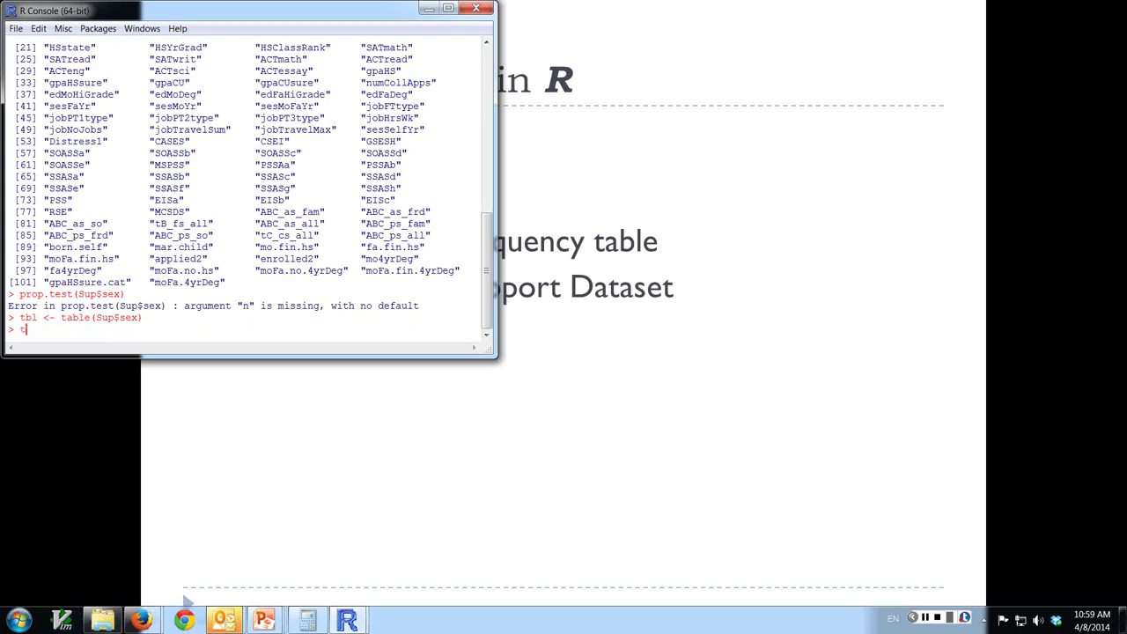
text(bl)
key(Return)
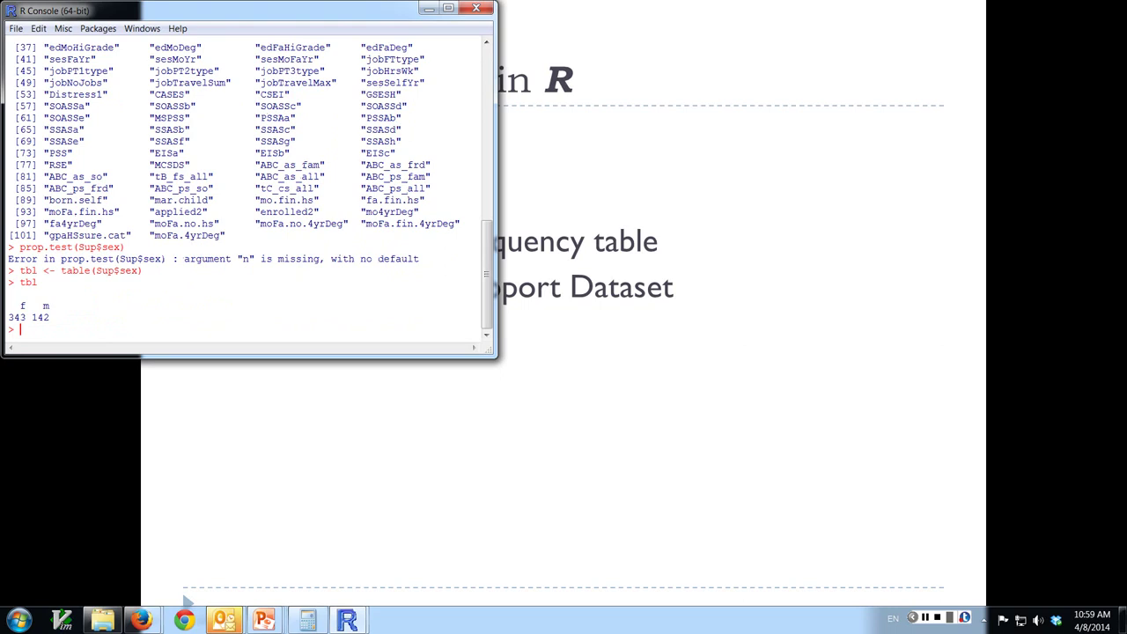
Step: Run prop.test(tbl), highlight the X-squared 82.4742 results, and return to the slideshow
text(prop.test(tbl))
key(Return)
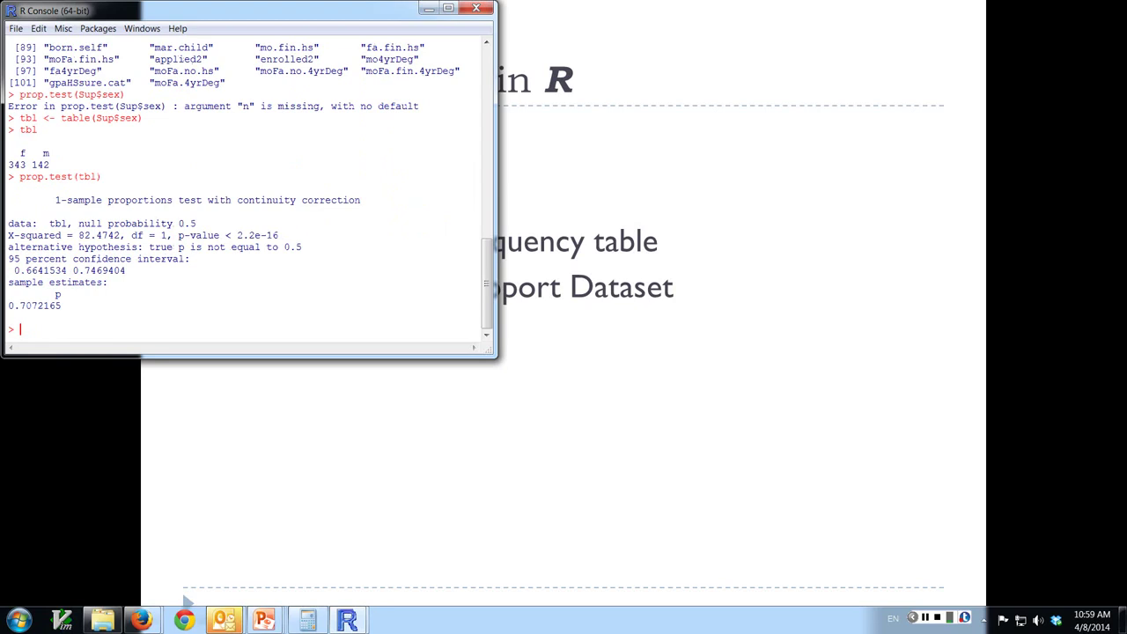
drag(8, 235, 278, 281)
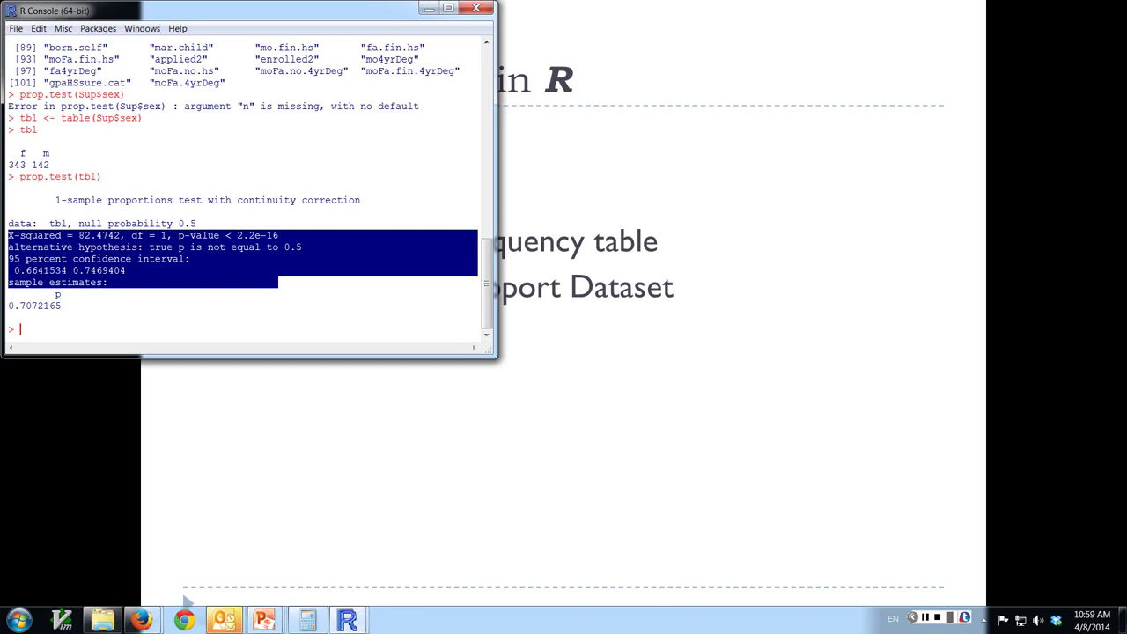
key(ctrl+c)
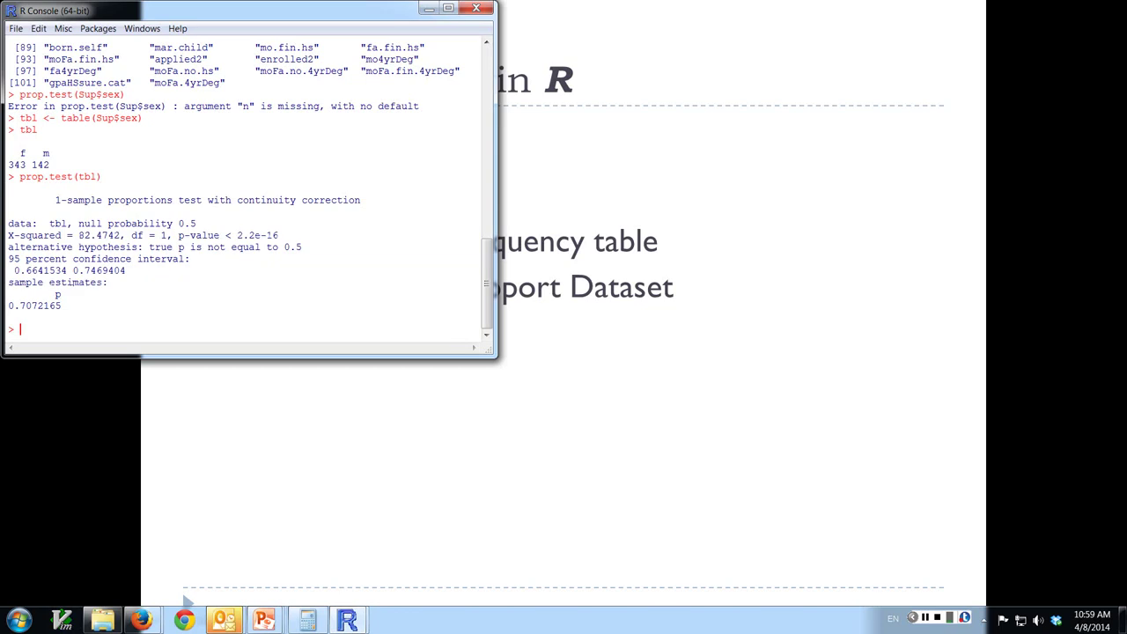
key(alt+Tab)
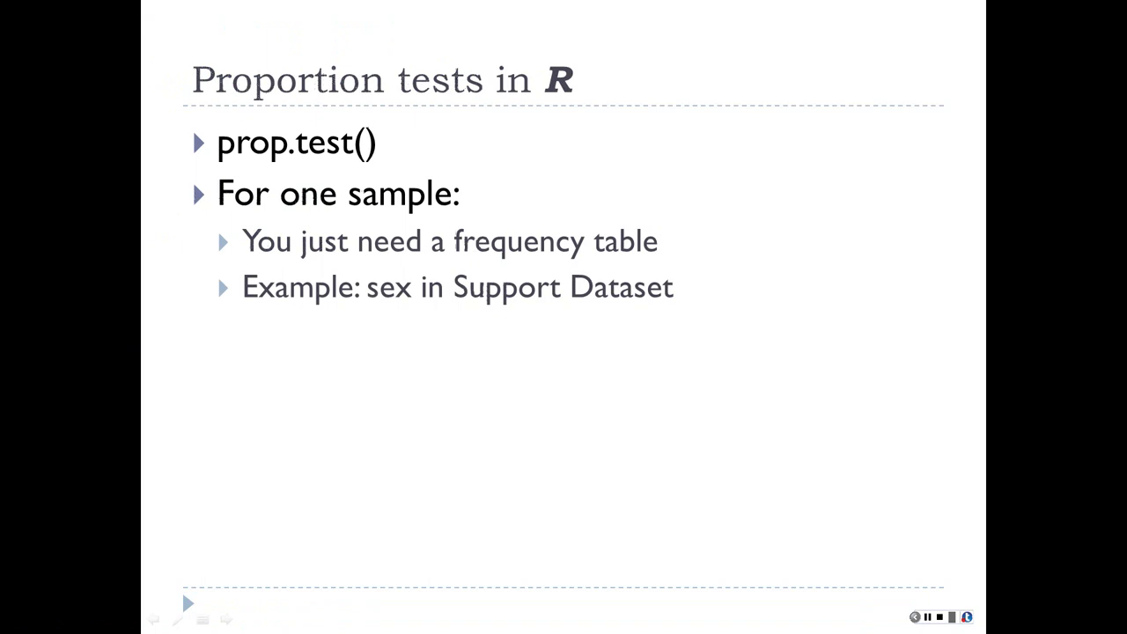
Step: Advance the slideshow to the Two independent samples slide with its frequency-table bullets
key(Right)
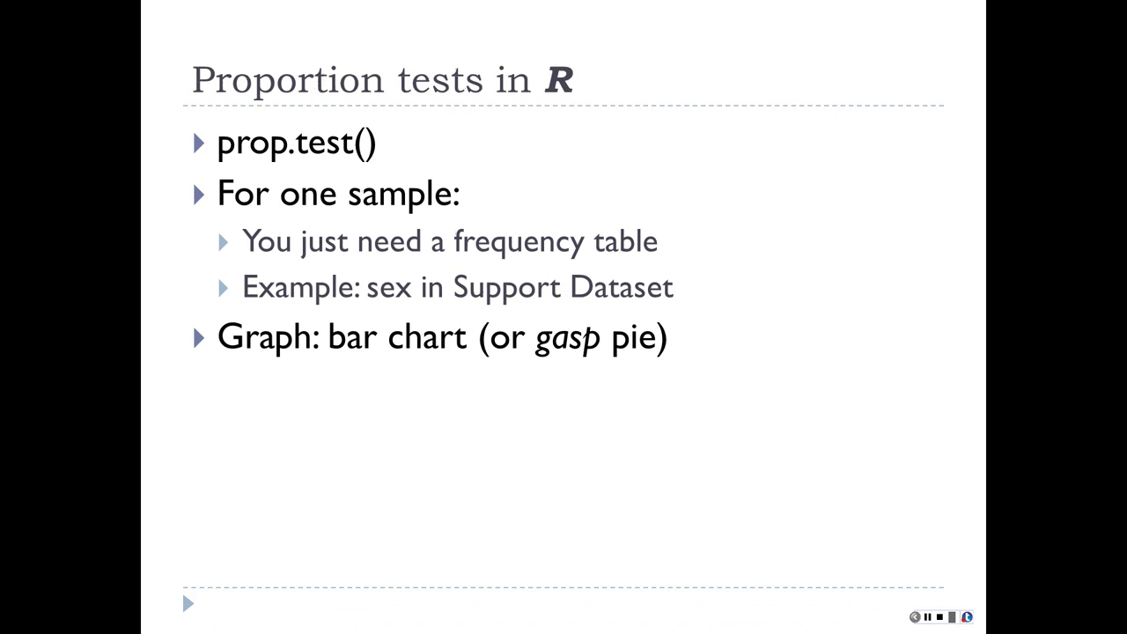
key(Right)
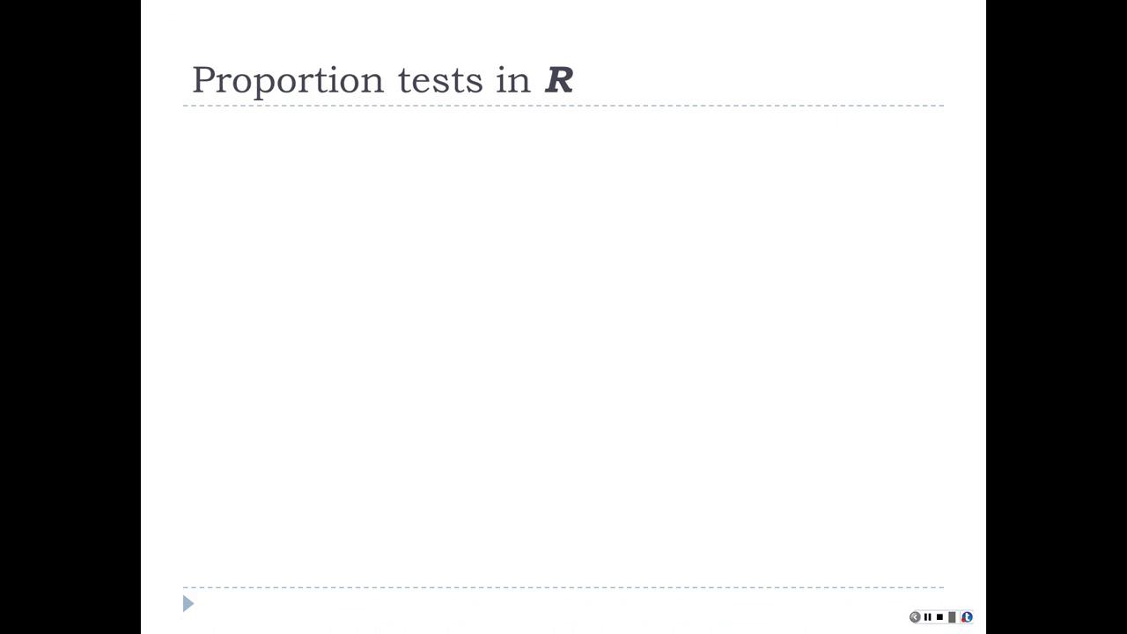
key(Right)
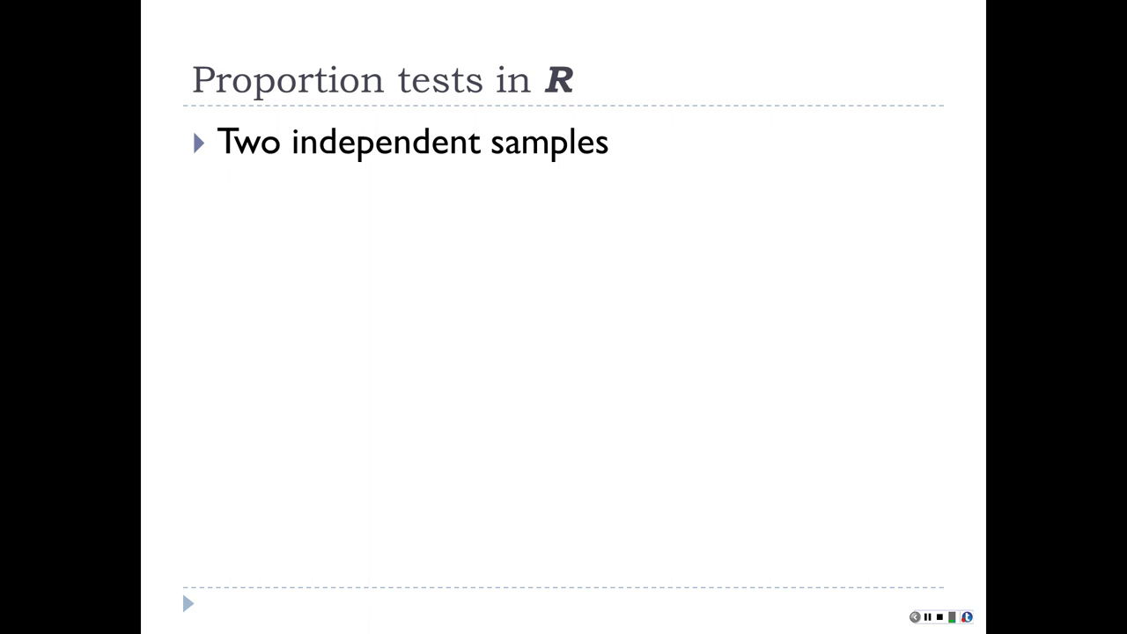
key(Right)
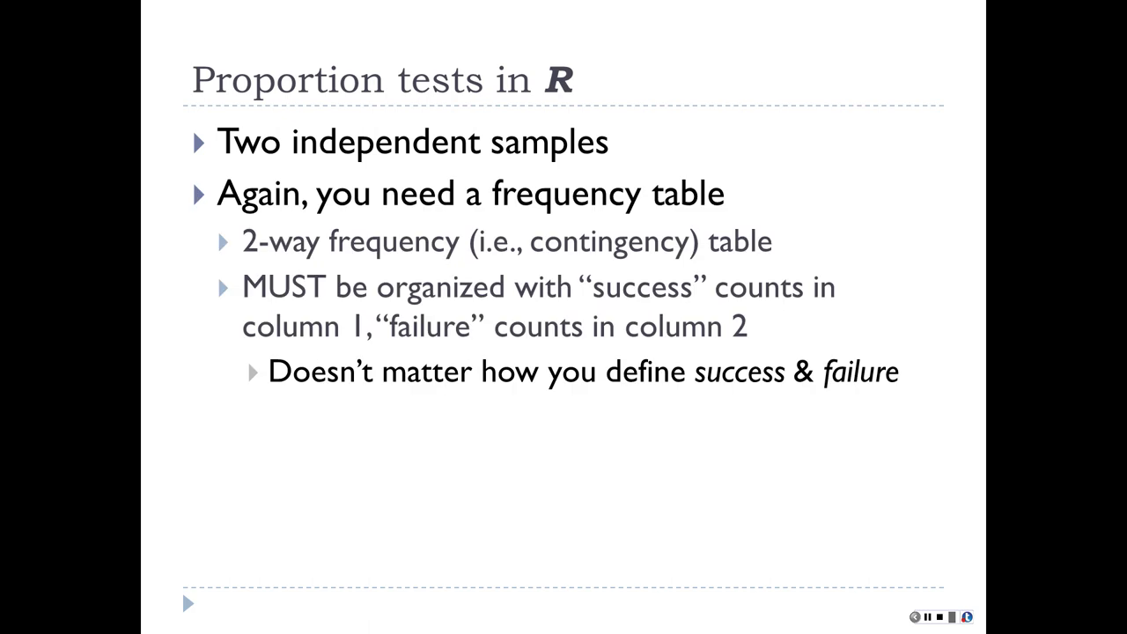
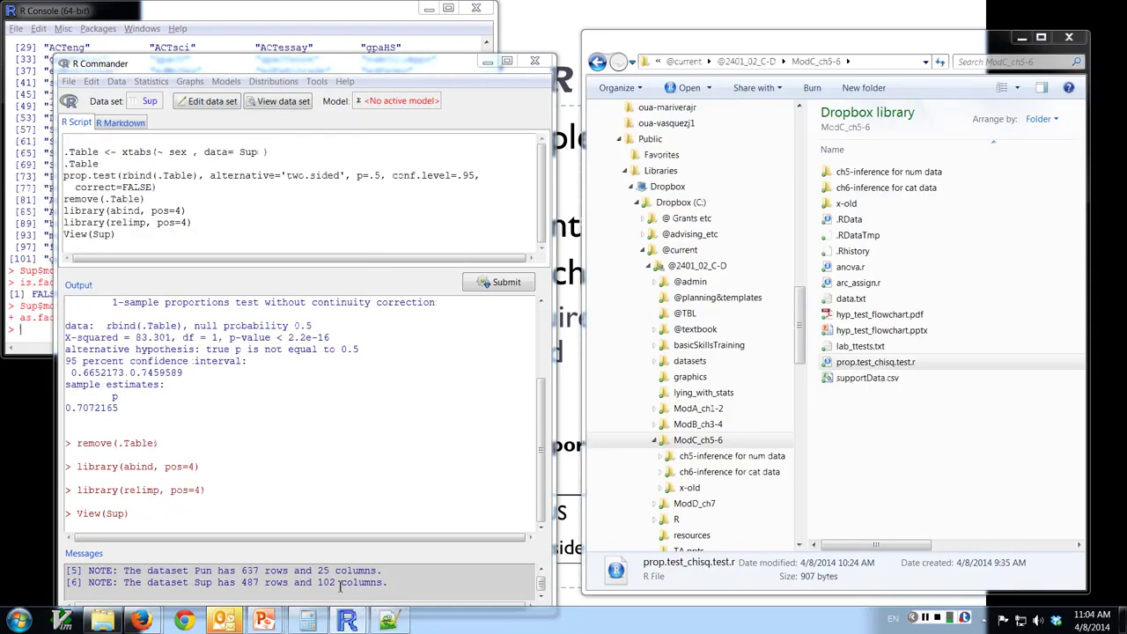
Step: Bring the lecture slide show back up and move R Commander aside to reveal the R Console
mouse_move(264, 620)
click(266, 548)
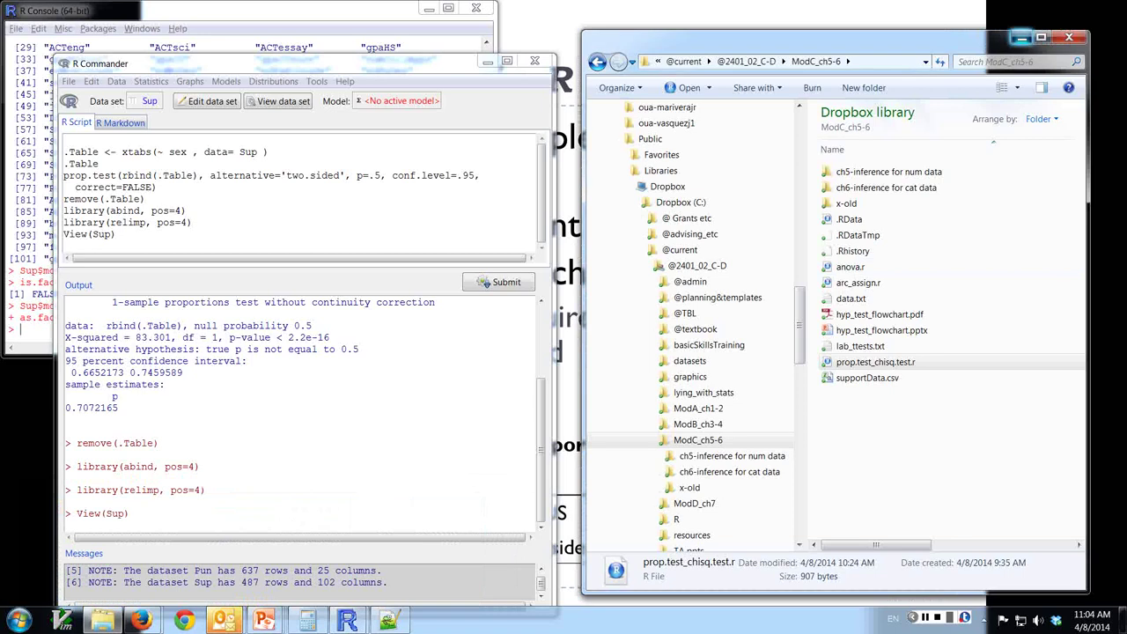
drag(264, 64, 731, 30)
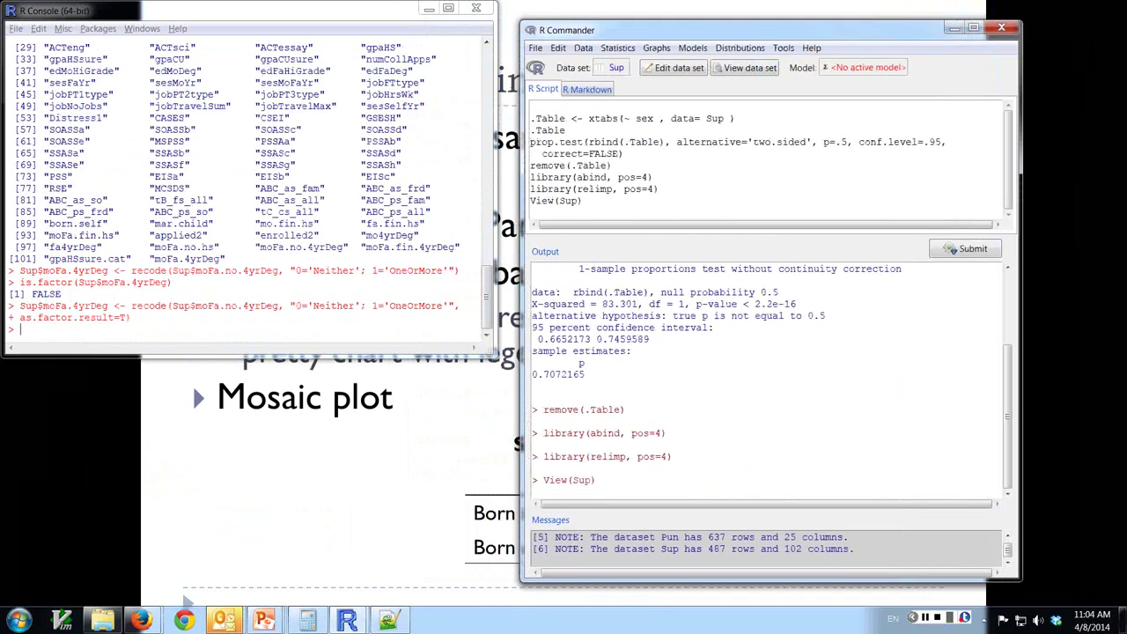
Step: Run a two-sample proportions test with Groups born.self and Response moFa.4yrDeg
click(618, 47)
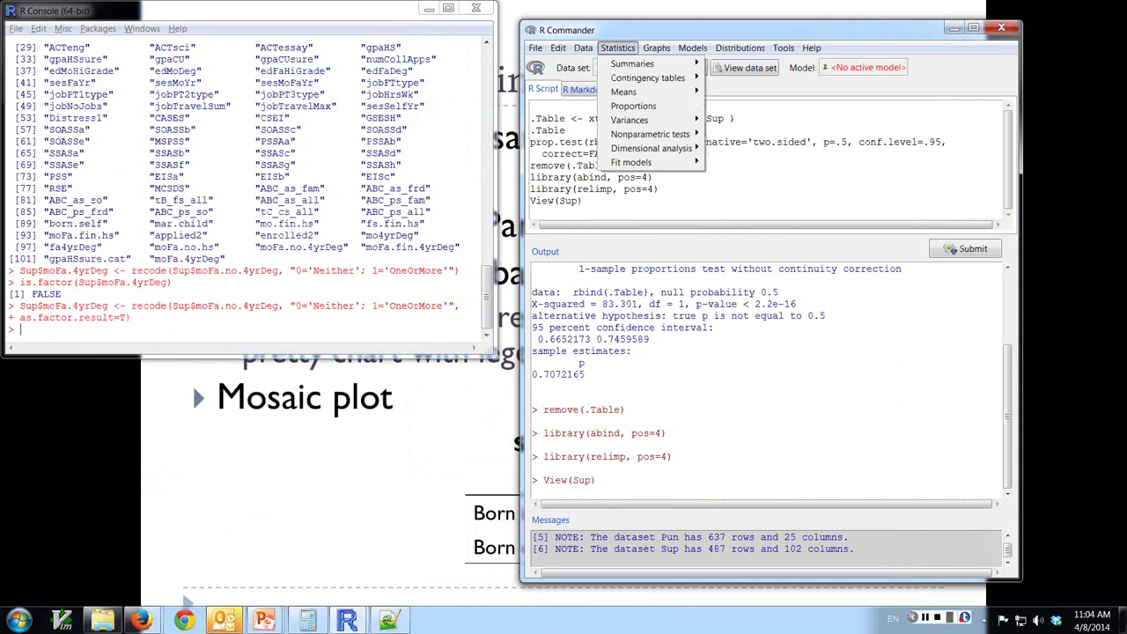
mouse_move(633, 106)
click(748, 119)
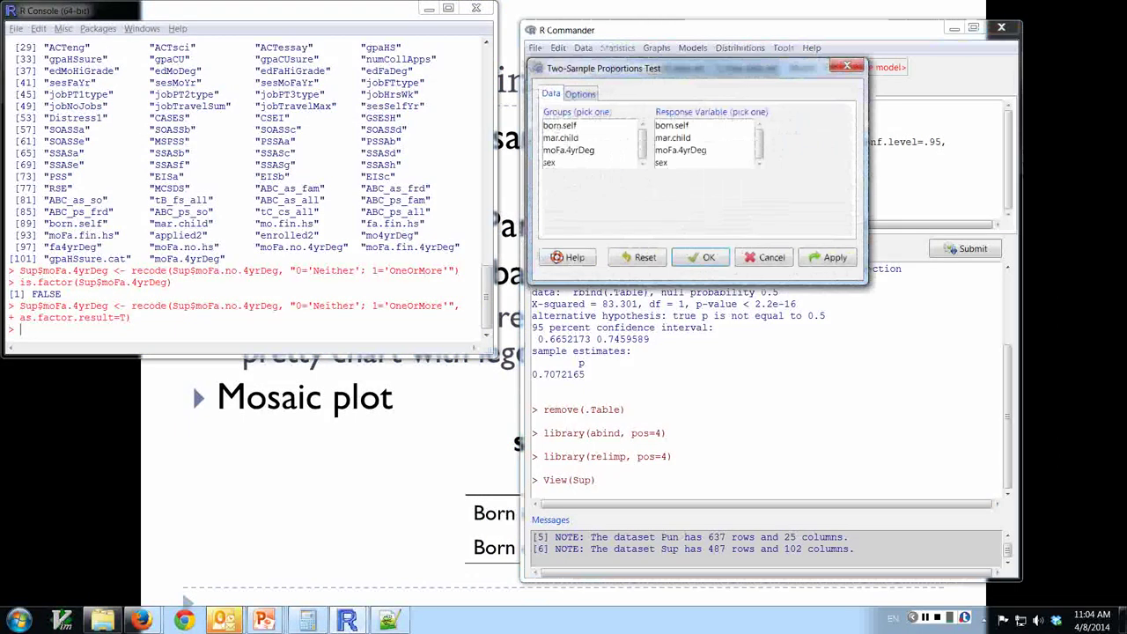
click(560, 125)
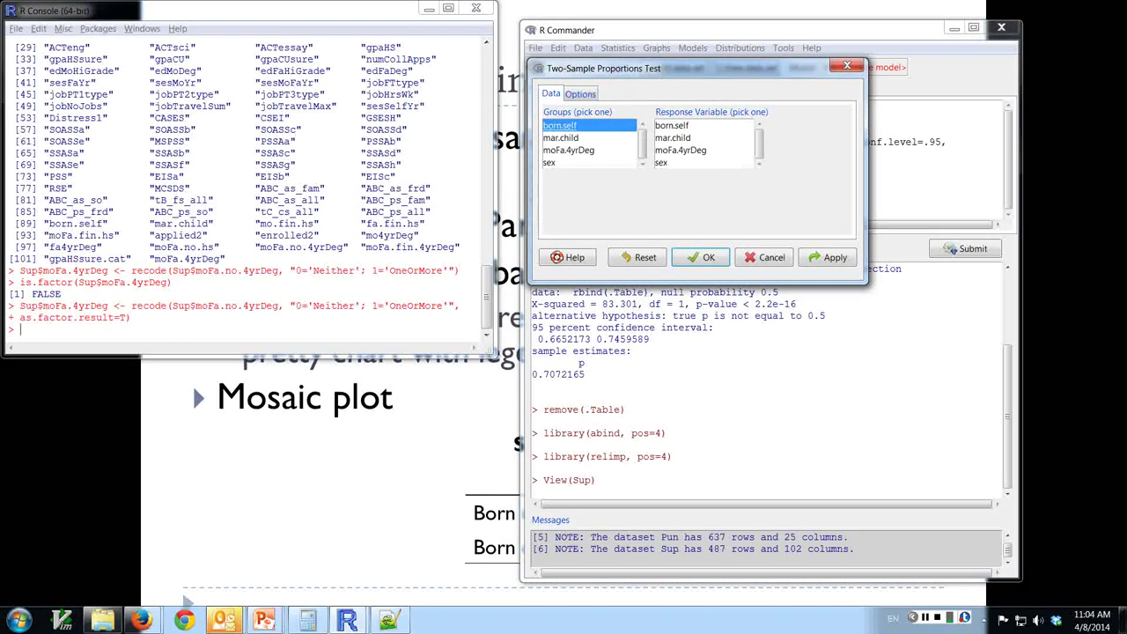
click(680, 150)
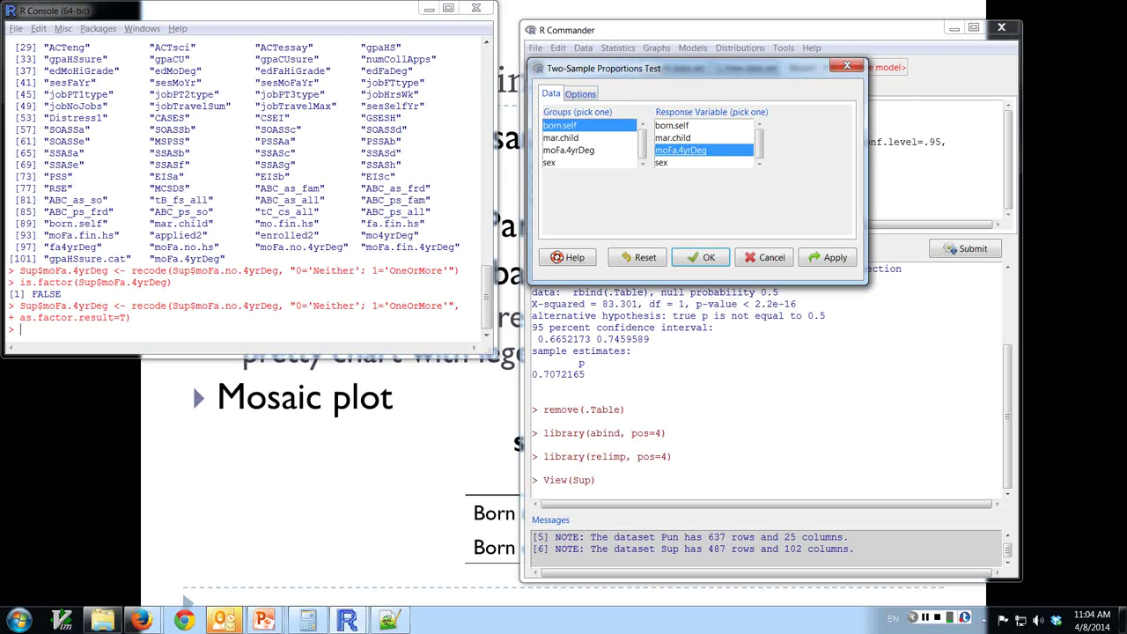
click(696, 257)
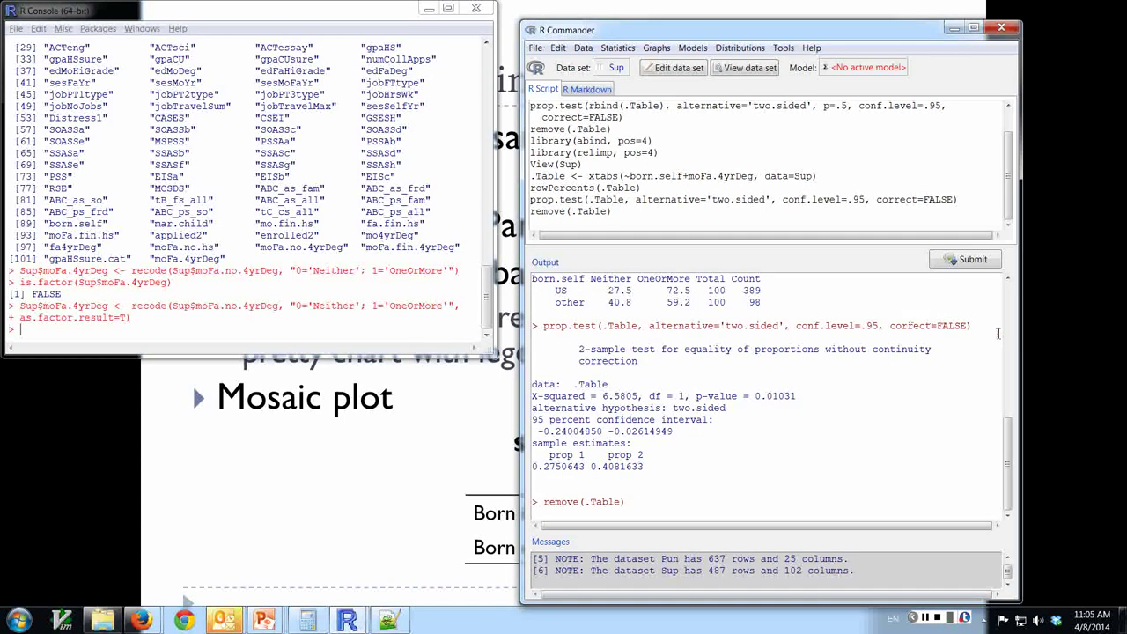
scroll(970, 402, up, 2)
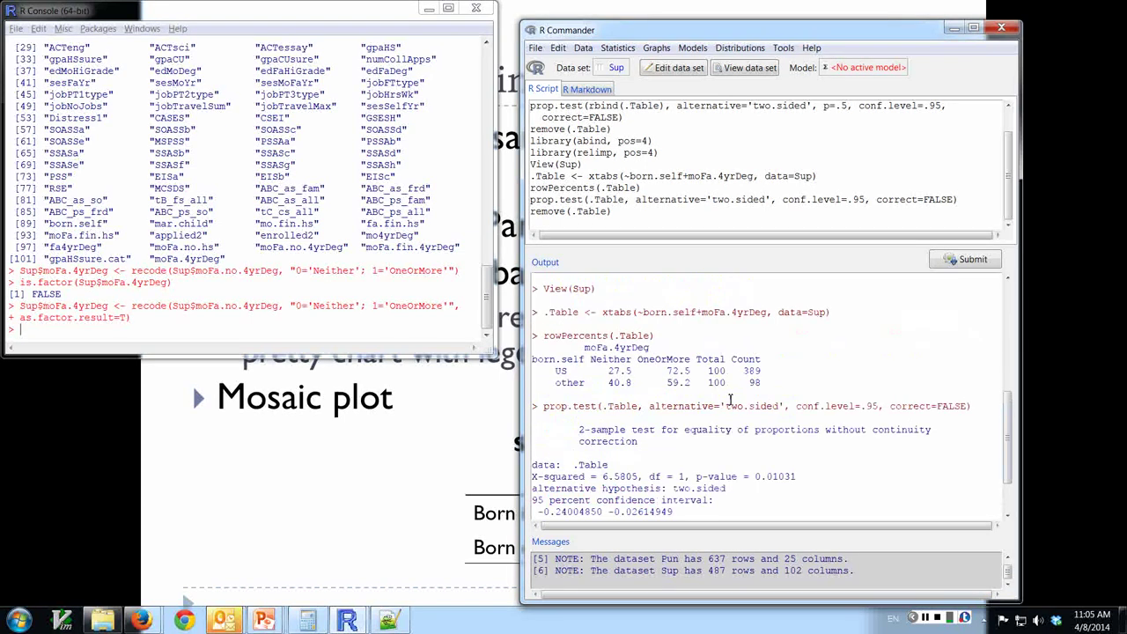
double_click(596, 359)
double_click(650, 359)
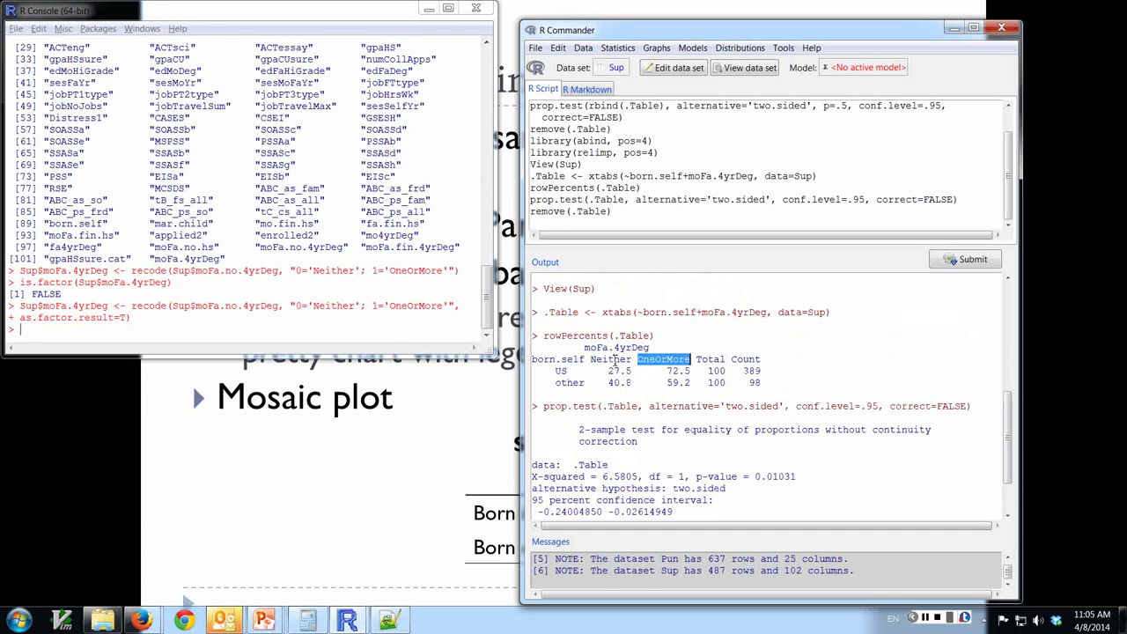
double_click(615, 359)
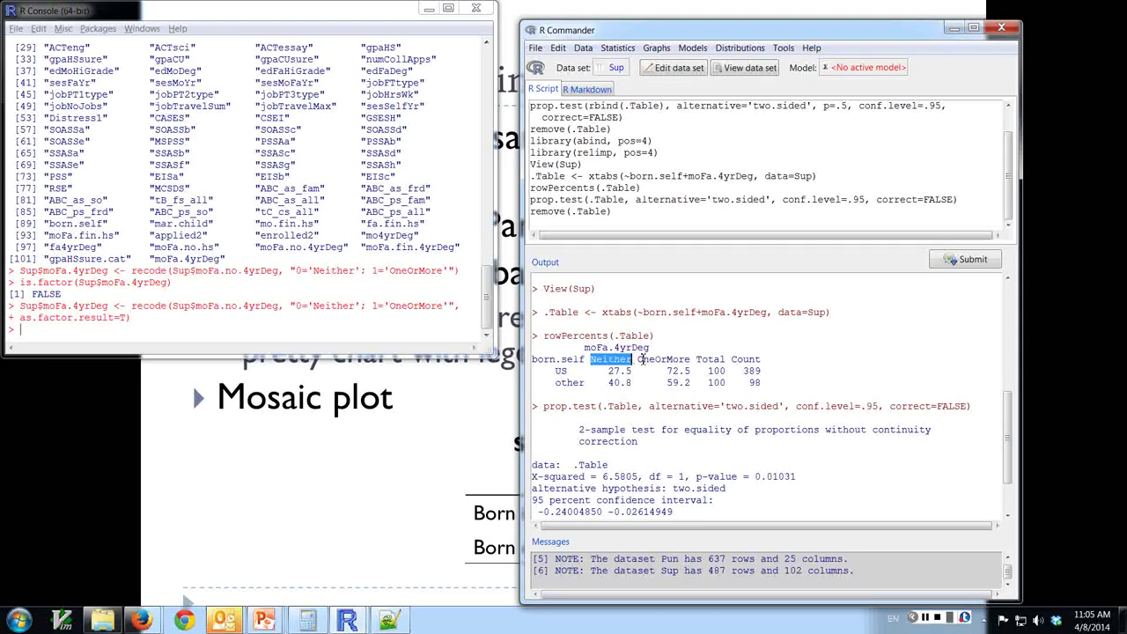
double_click(650, 359)
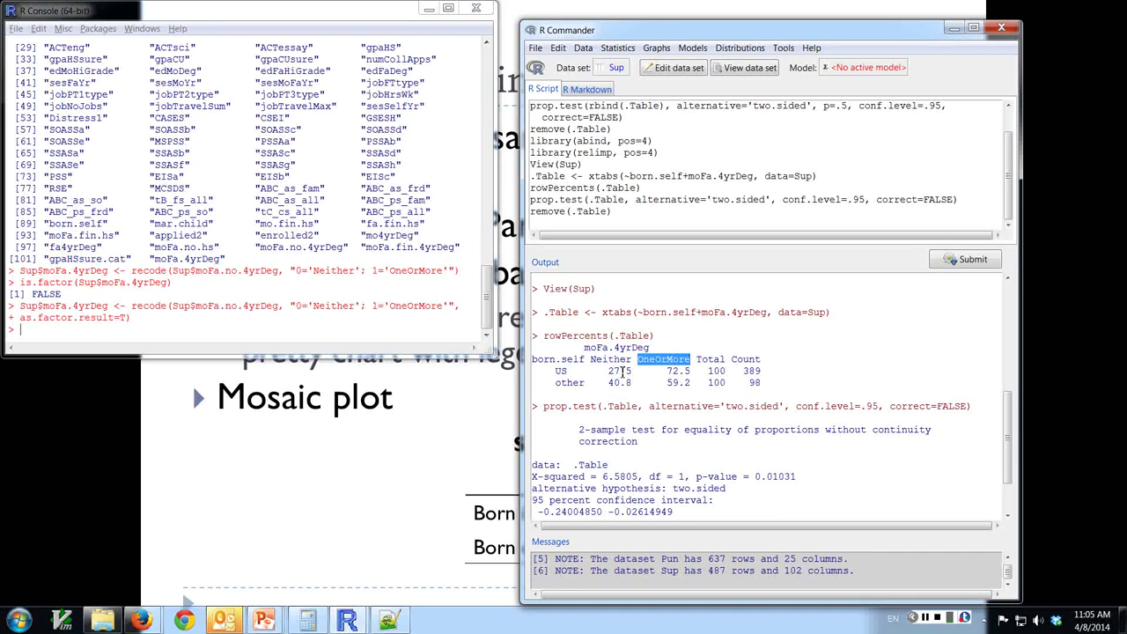
click(574, 333)
drag(543, 335, 663, 340)
click(656, 381)
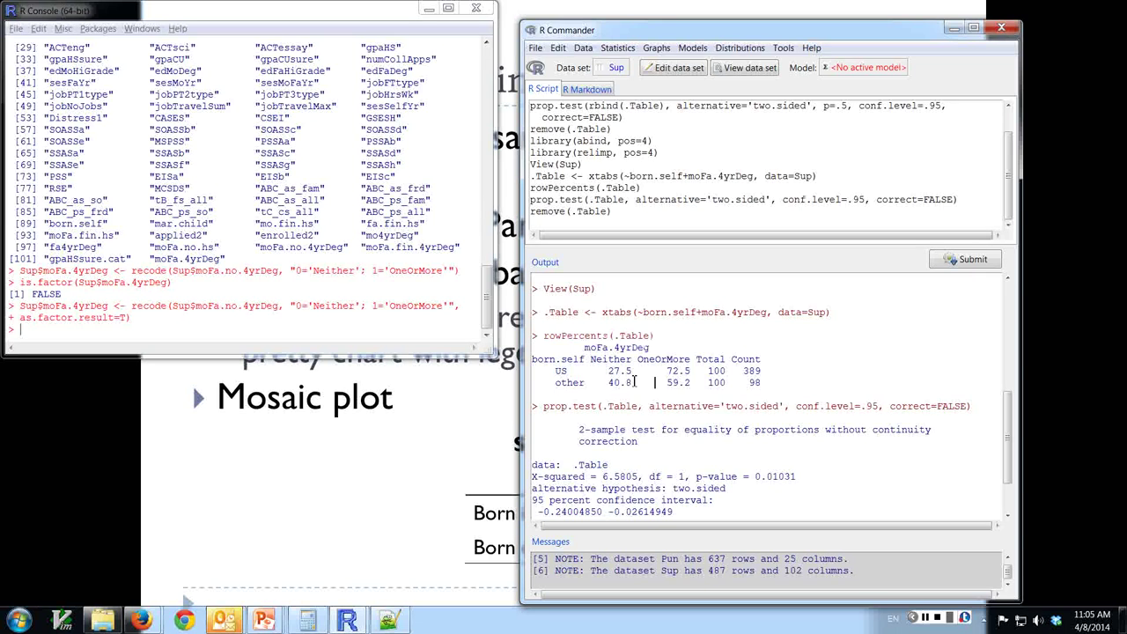
drag(604, 370, 697, 382)
click(634, 373)
drag(607, 371, 635, 373)
drag(664, 370, 697, 372)
drag(606, 383, 634, 382)
drag(667, 383, 696, 382)
click(678, 382)
drag(608, 370, 696, 370)
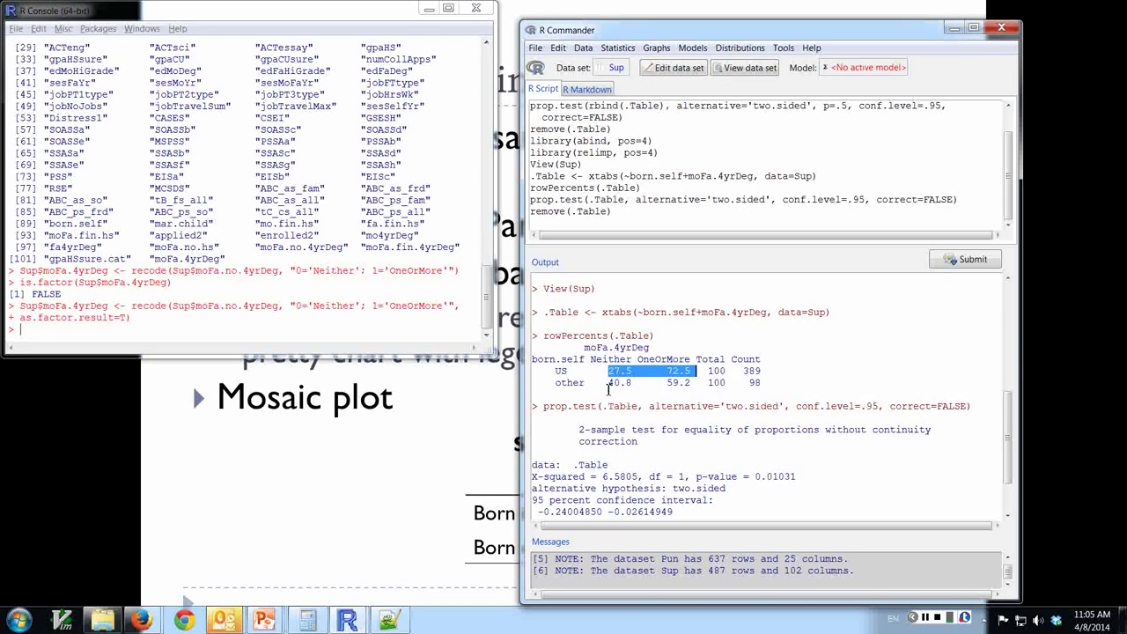
drag(607, 382, 698, 382)
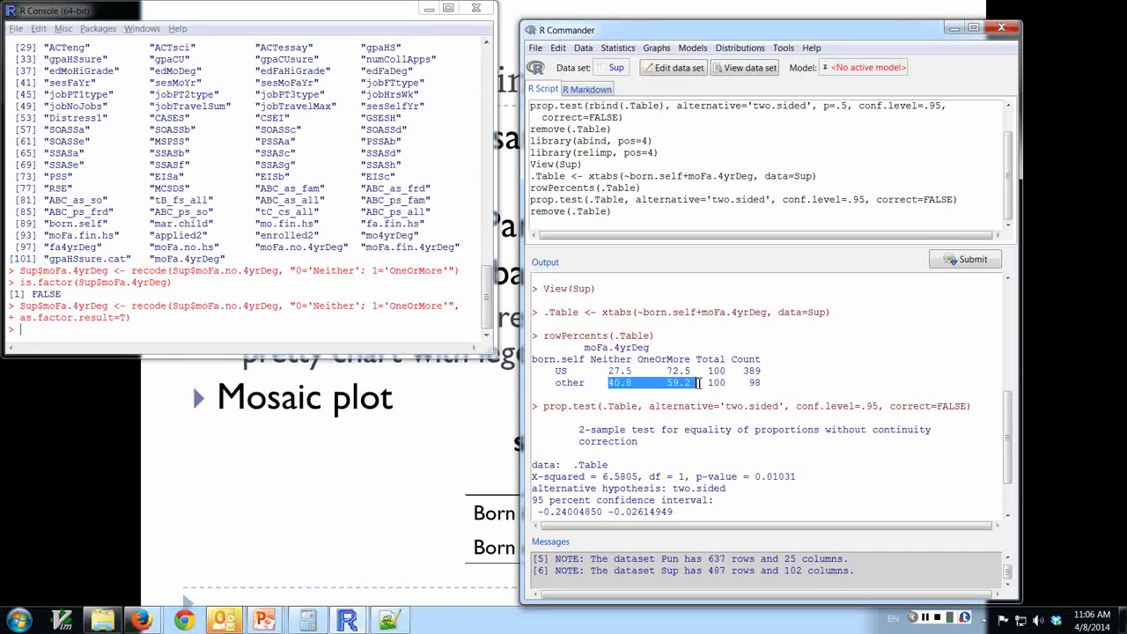
click(683, 382)
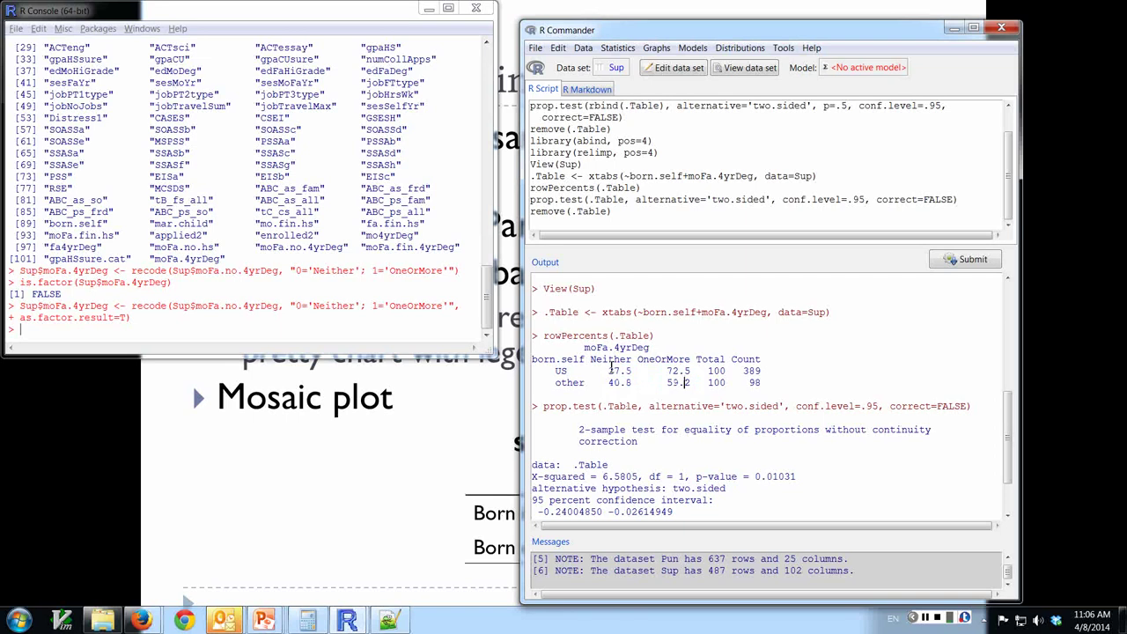
drag(604, 382, 697, 389)
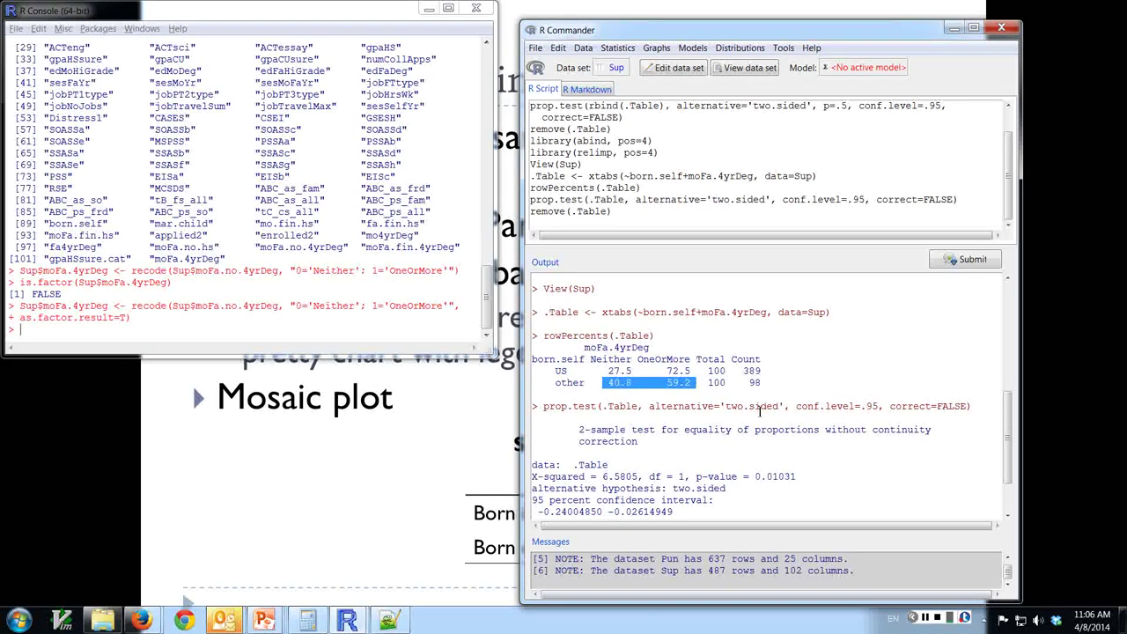
scroll(774, 433, down, 2)
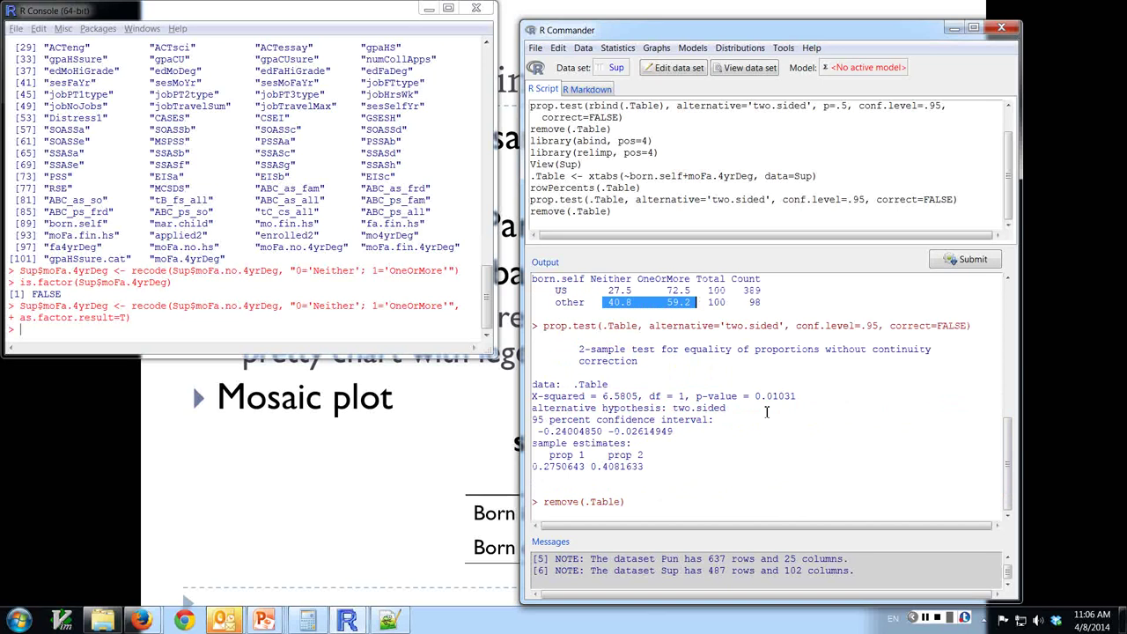
Step: Highlight the prop 1 estimate 0.2750643 and the US row's 27.5 percent in the output
drag(755, 396, 797, 396)
click(765, 396)
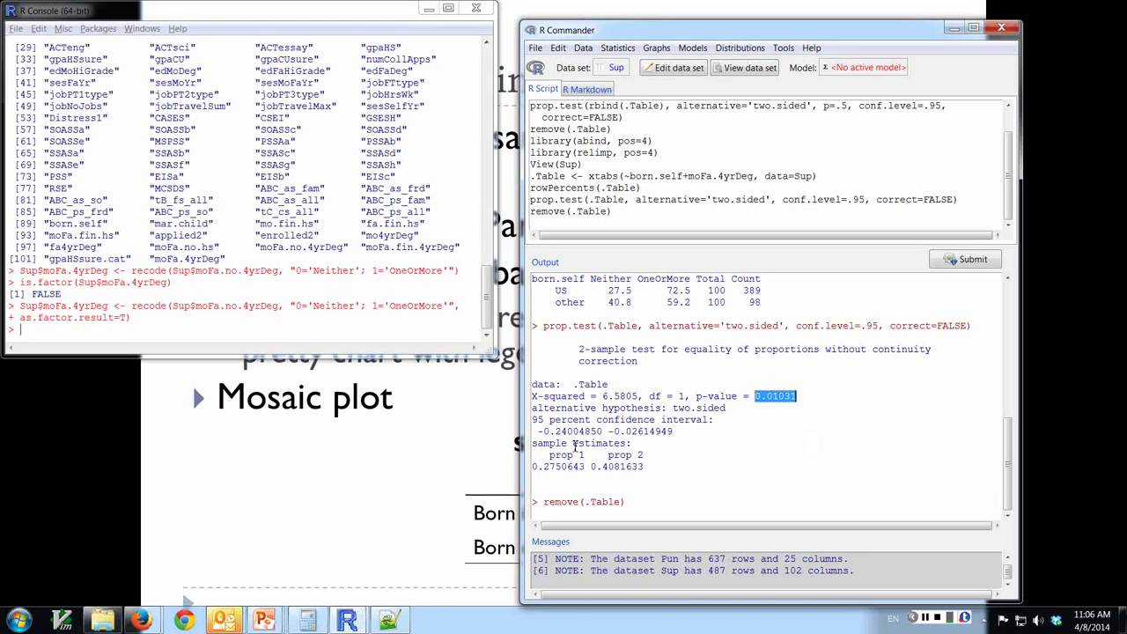
drag(532, 467, 588, 466)
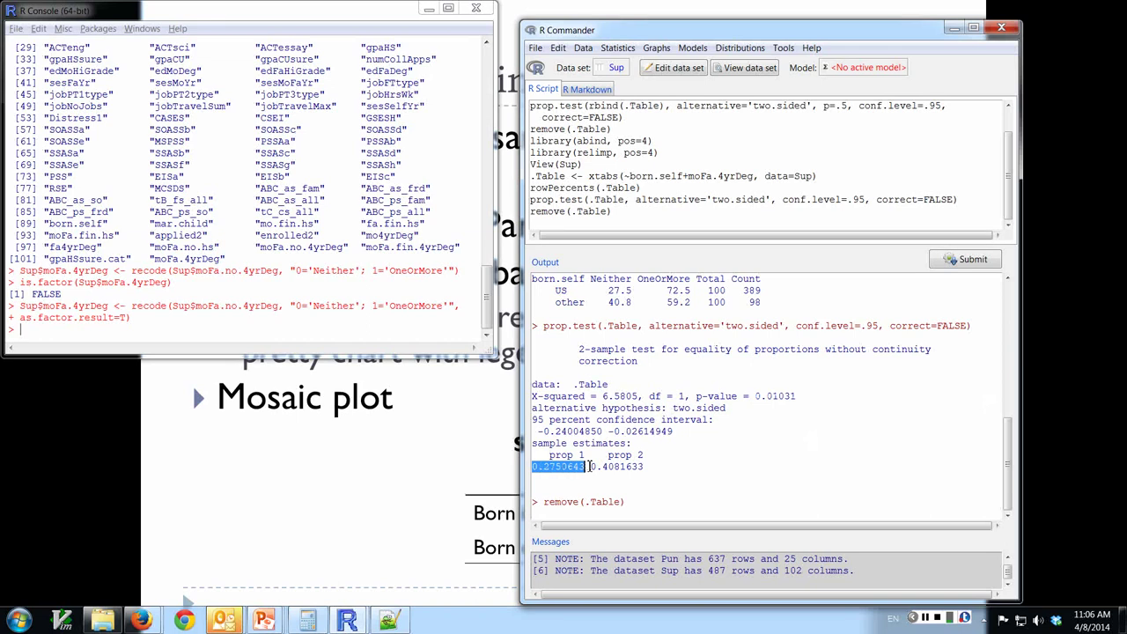
click(610, 290)
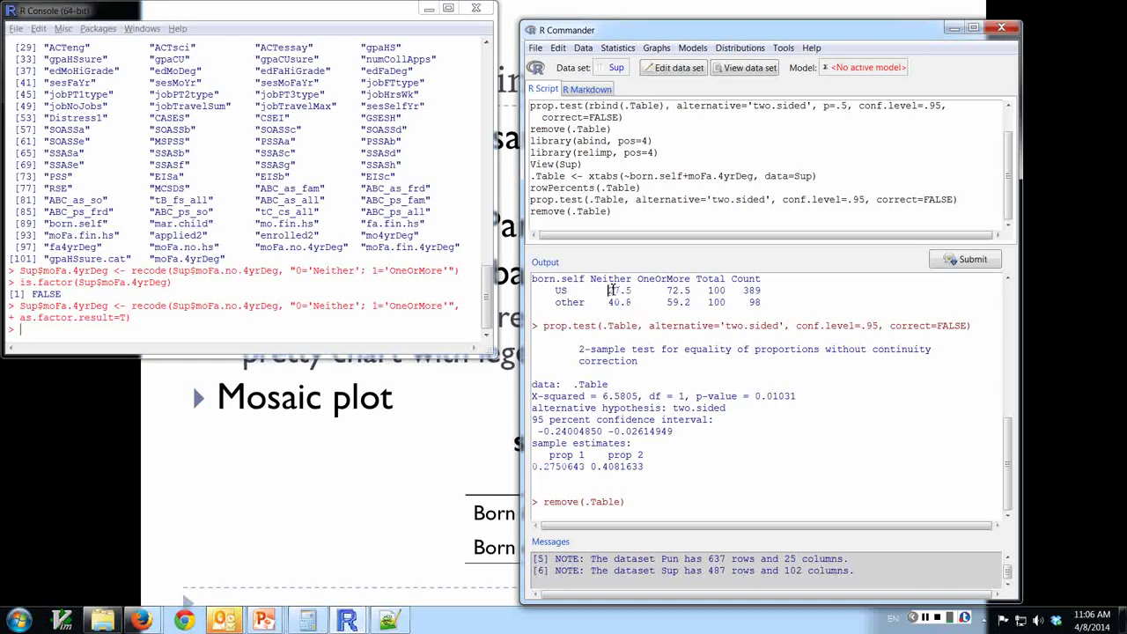
drag(609, 291, 636, 289)
drag(534, 467, 586, 467)
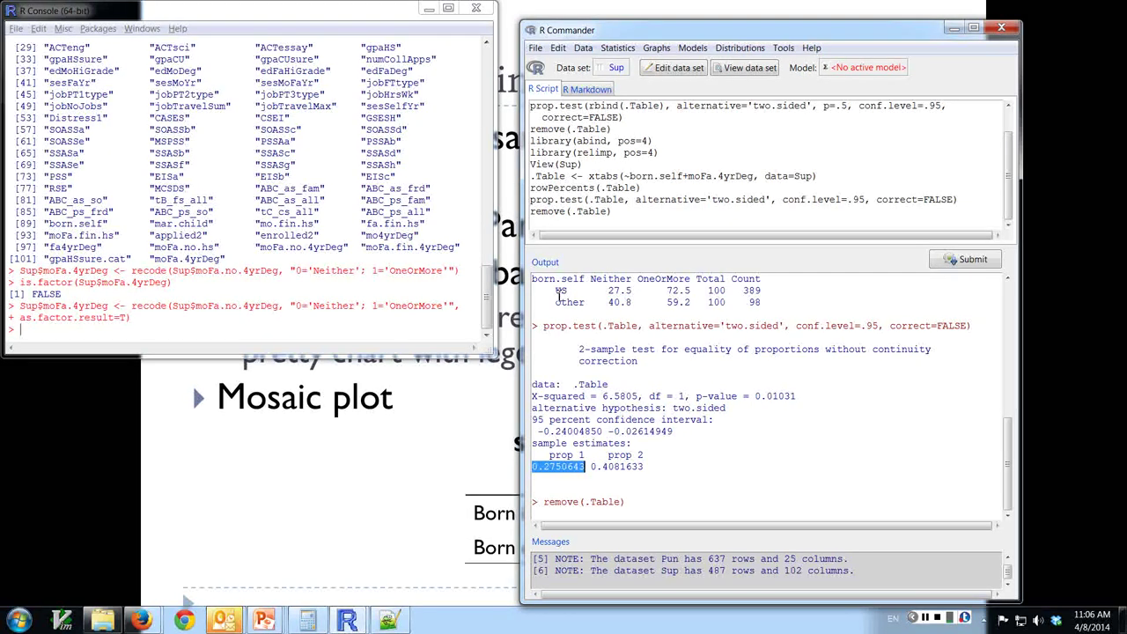
click(550, 468)
drag(531, 467, 588, 467)
Step: Highlight the prop 2 estimate 0.4081633 alongside prop 1, then return to the slide show
drag(591, 468, 645, 471)
click(611, 473)
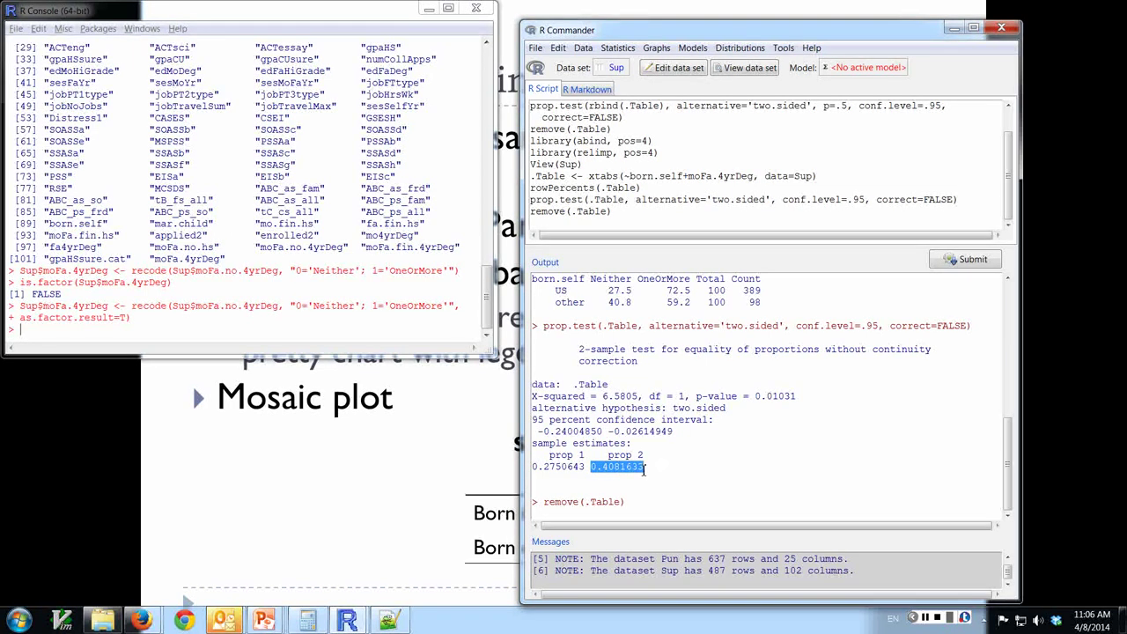
drag(532, 467, 649, 471)
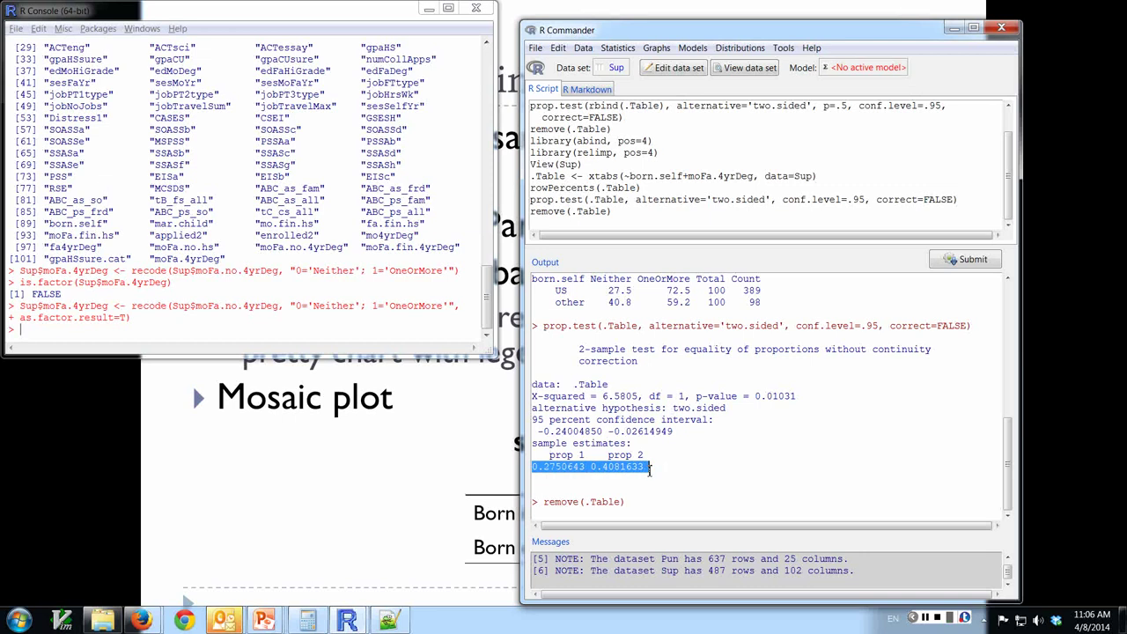
click(605, 467)
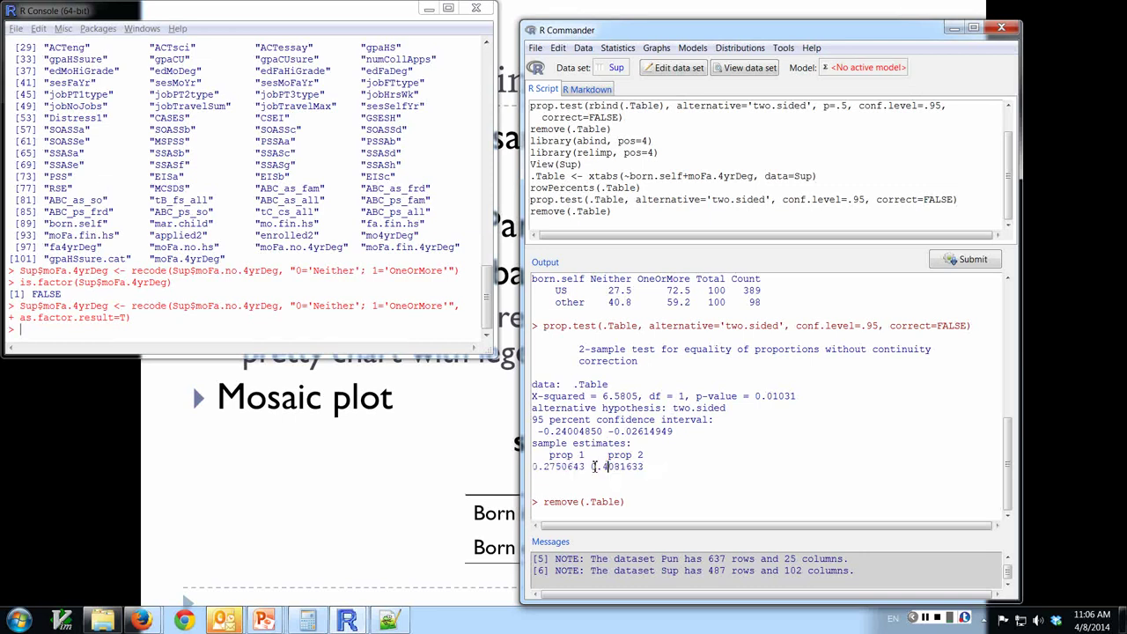
double_click(594, 466)
drag(537, 467, 593, 466)
click(764, 370)
key(alt+Tab)
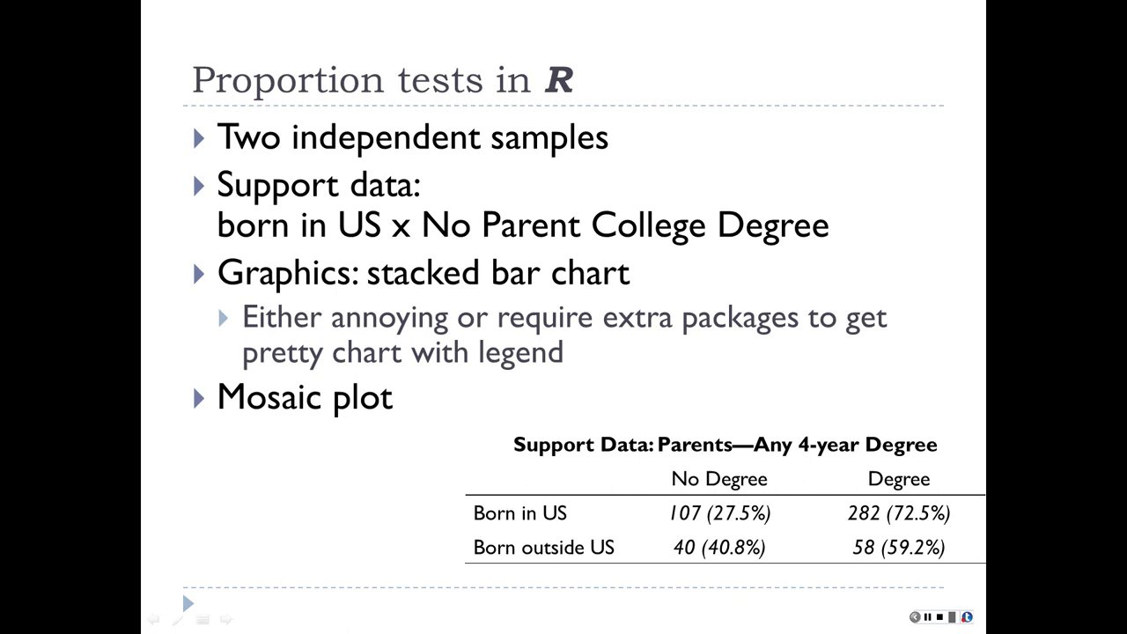
Step: Cycle through open windows with Alt+Tab to reach the R Console and activate its prompt
key(alt+Tab)
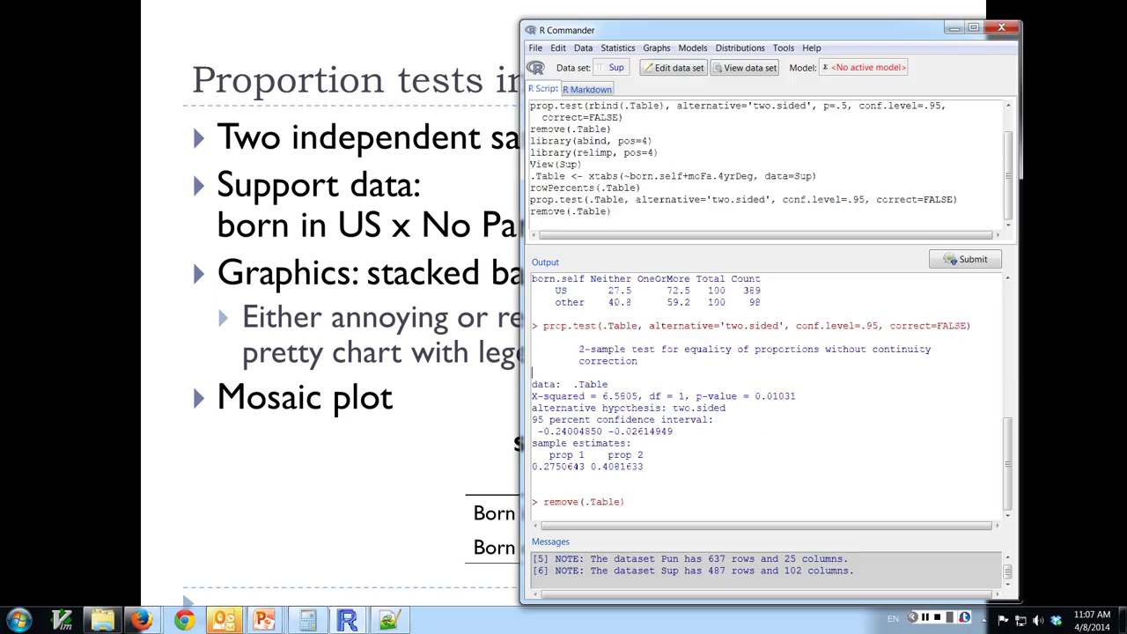
key(alt+Tab)
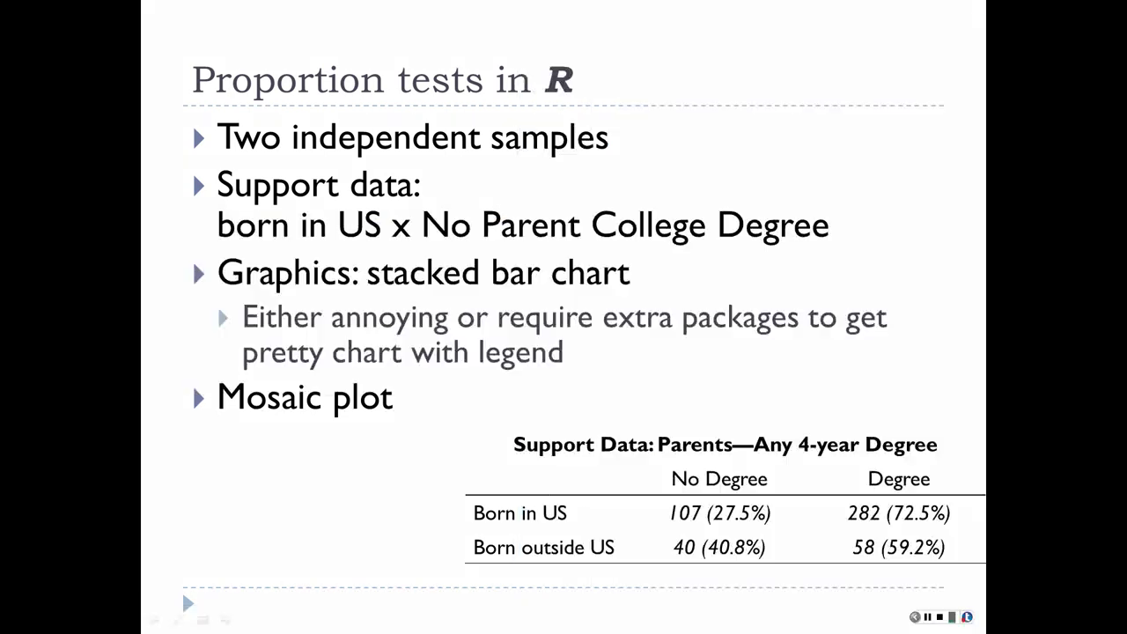
key(alt+Tab)
key(alt+Tab)
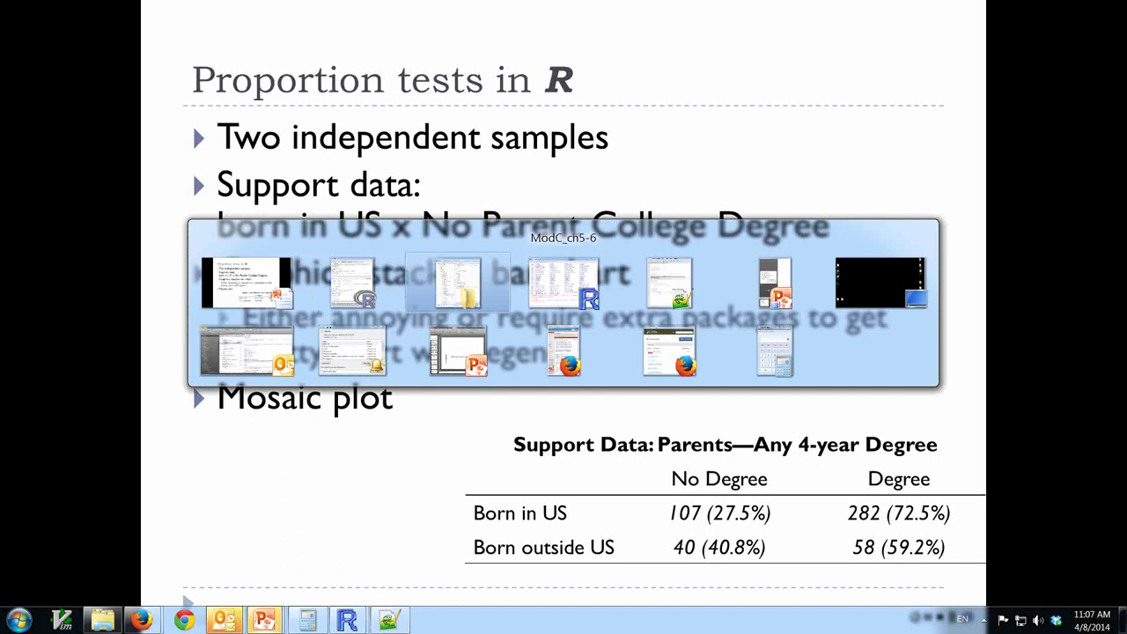
key(alt+Tab)
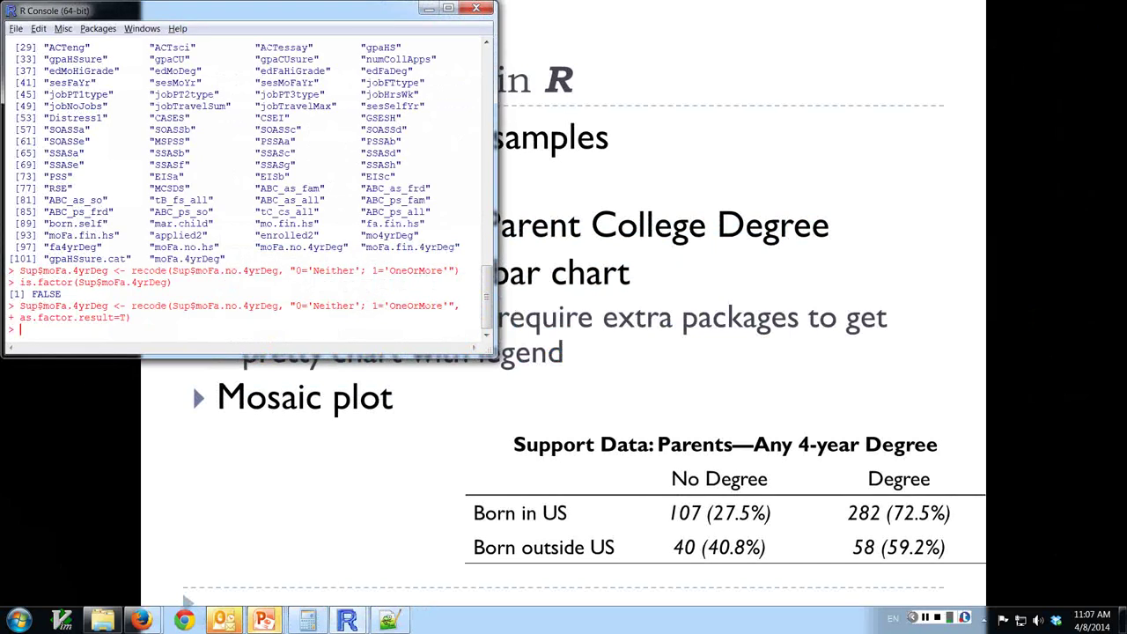
key(alt+Tab)
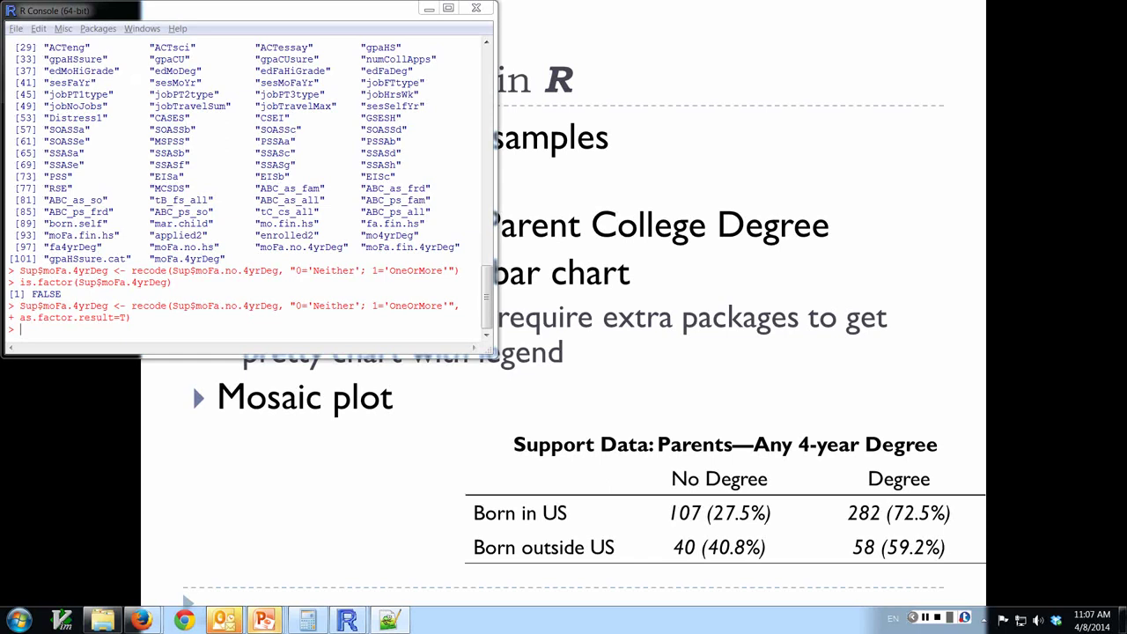
click(39, 329)
Step: Run tbl <- table(Sup$born.self, Sup$moFa.4yrDeg), then chart it with barplot(tbl)
text(tbl <- table(Sup$born.self, Sup$moFa.4yrDeg))
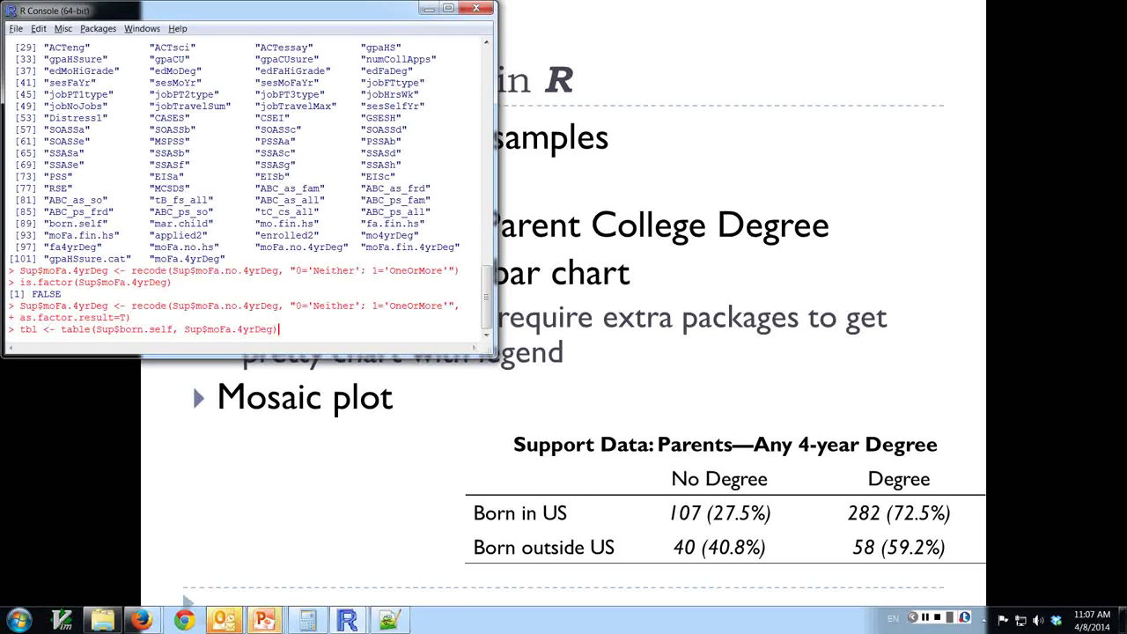
key(Return)
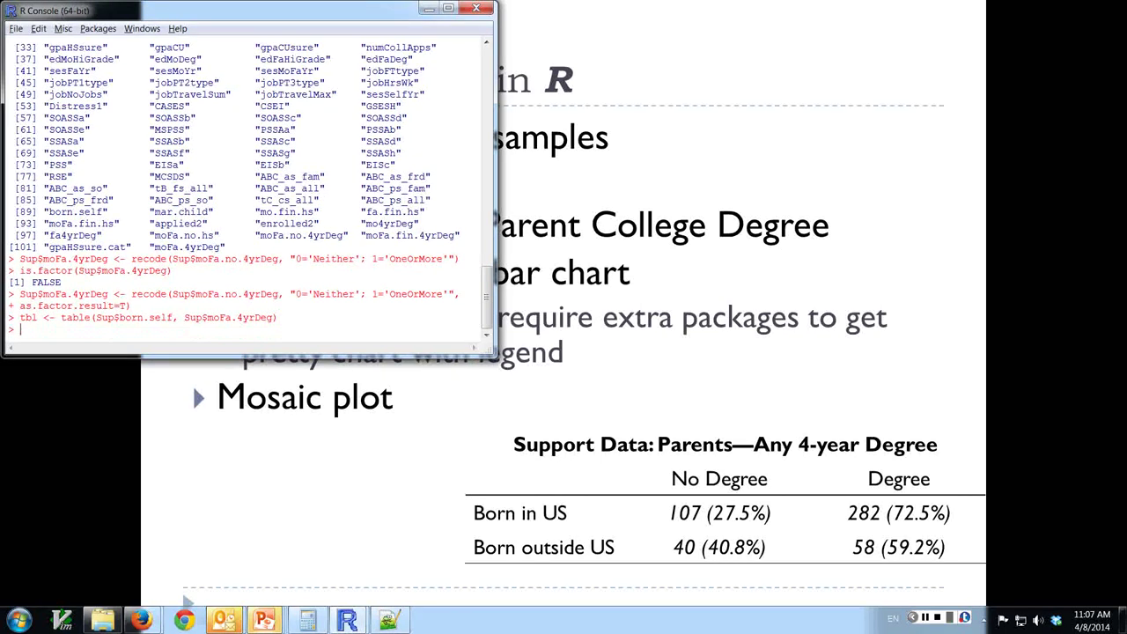
drag(96, 317, 274, 317)
key(ctrl+c)
key(ctrl+c)
text(barplot(tbl))
key(Return)
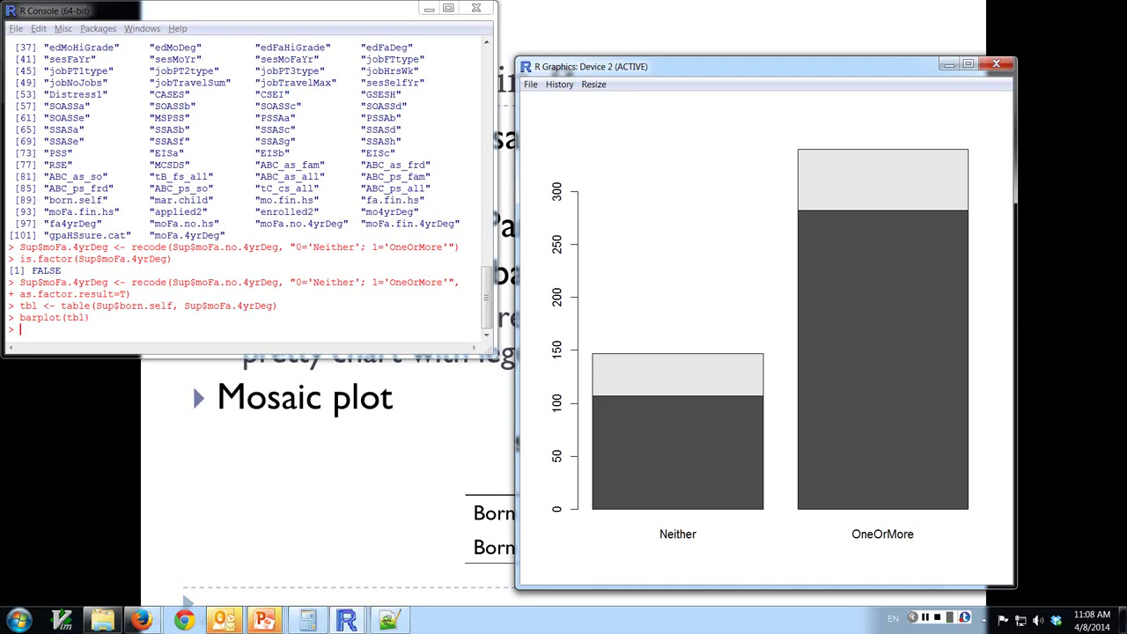
Step: Print tbl and its transpose t(tbl), then draw barplot(t(tbl)) with US and other as bars
click(81, 329)
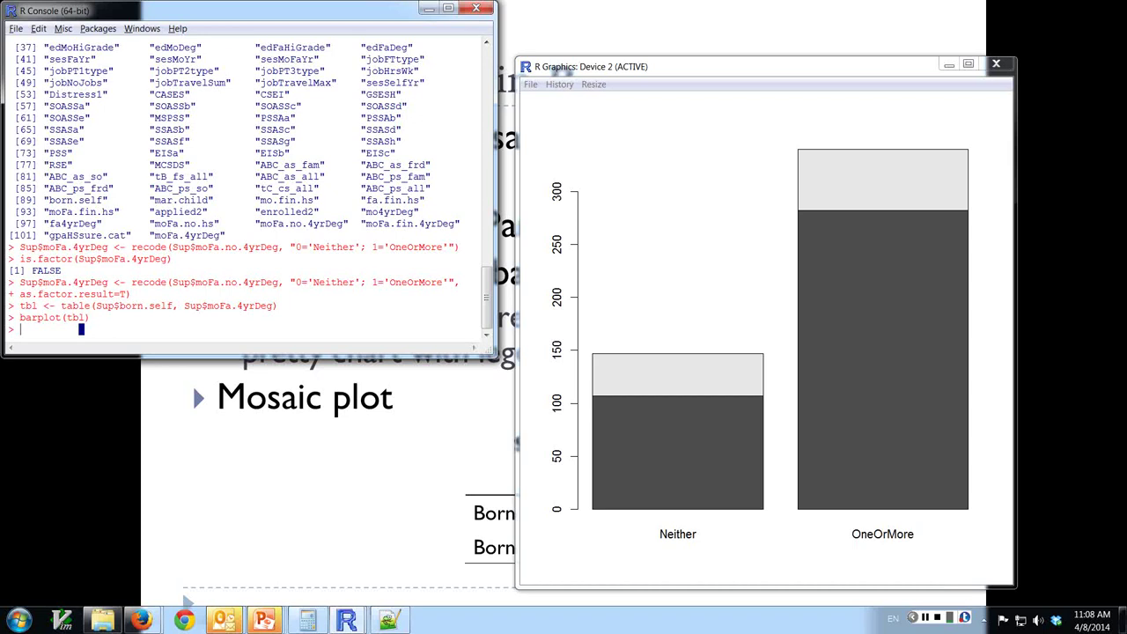
text(tbl)
key(BackSpace)
key(BackSpace)
key(BackSpace)
text(tbl)
key(Return)
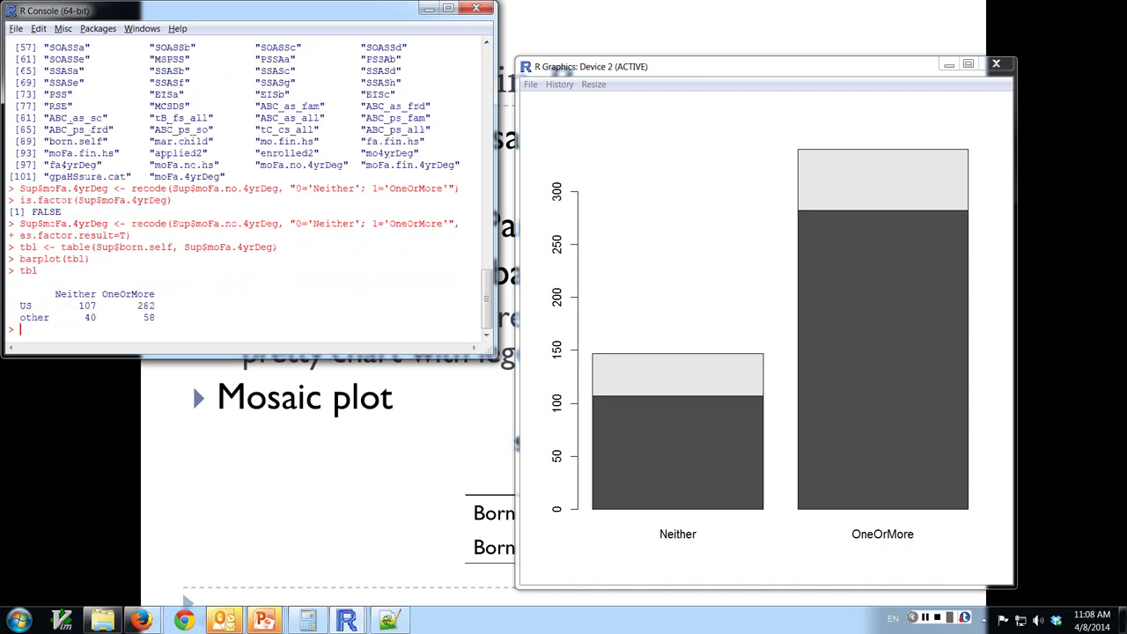
text(t)
text((b)
text(bl))
key(Return)
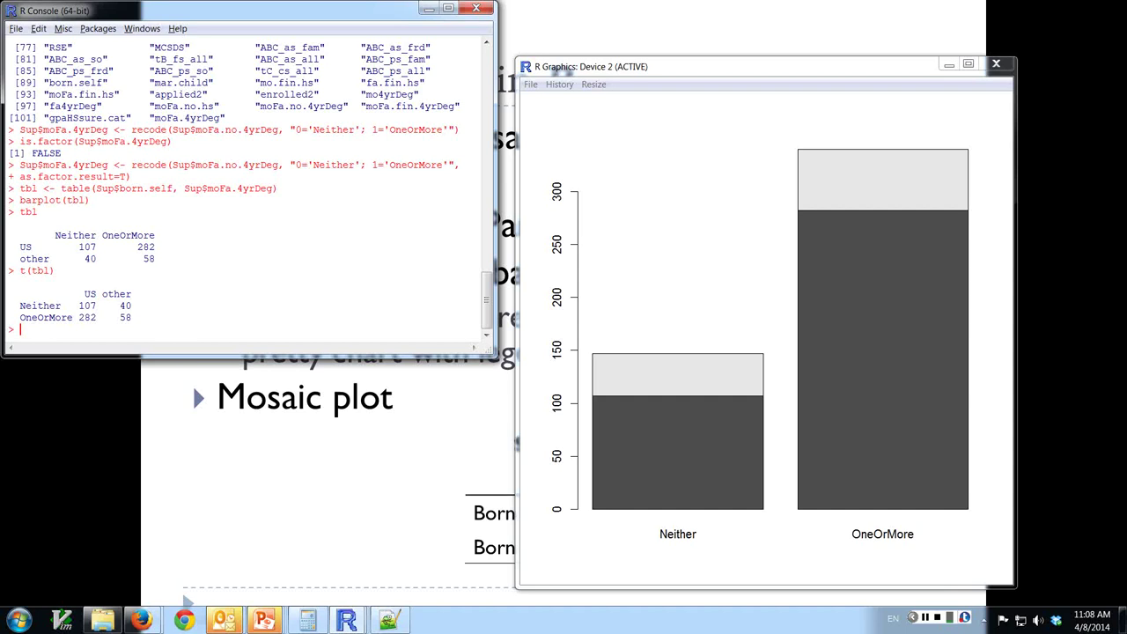
text(barplot(t(tbl)))
key(Return)
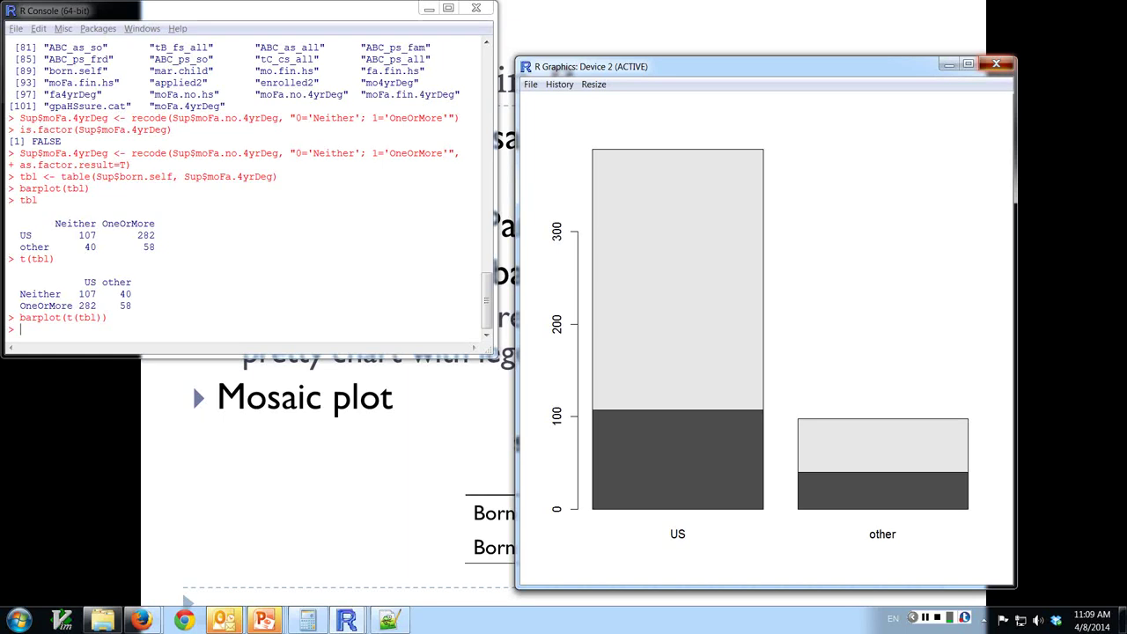
Step: Close the bar chart window and run mosaicplot(tbl) in the console
click(996, 64)
click(43, 329)
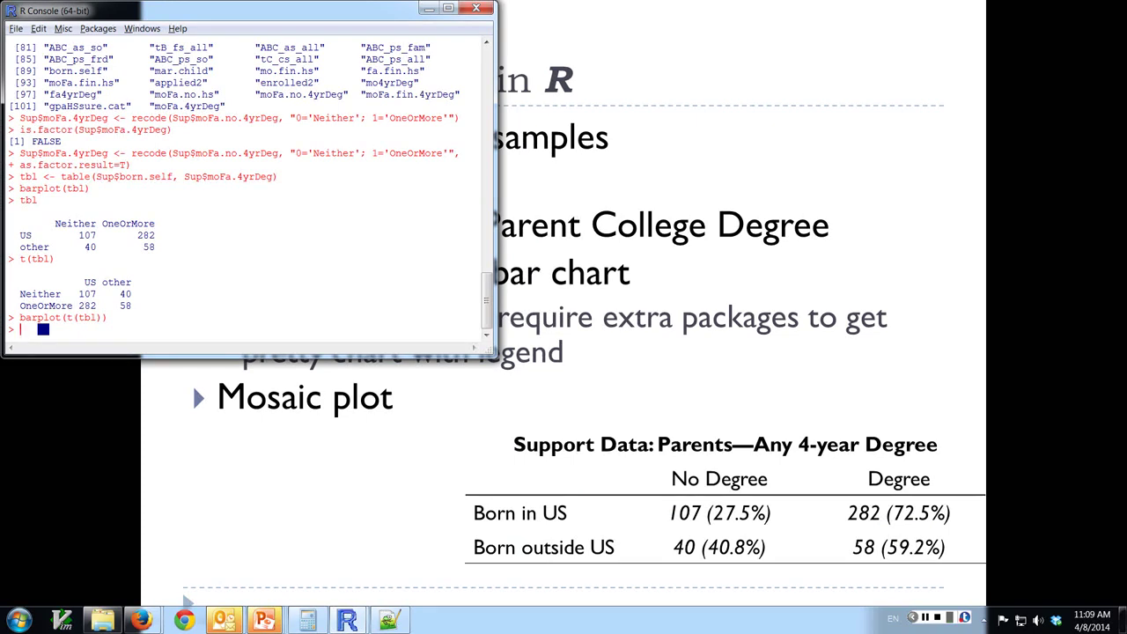
text(mosaicplot(tbl))
key(Return)
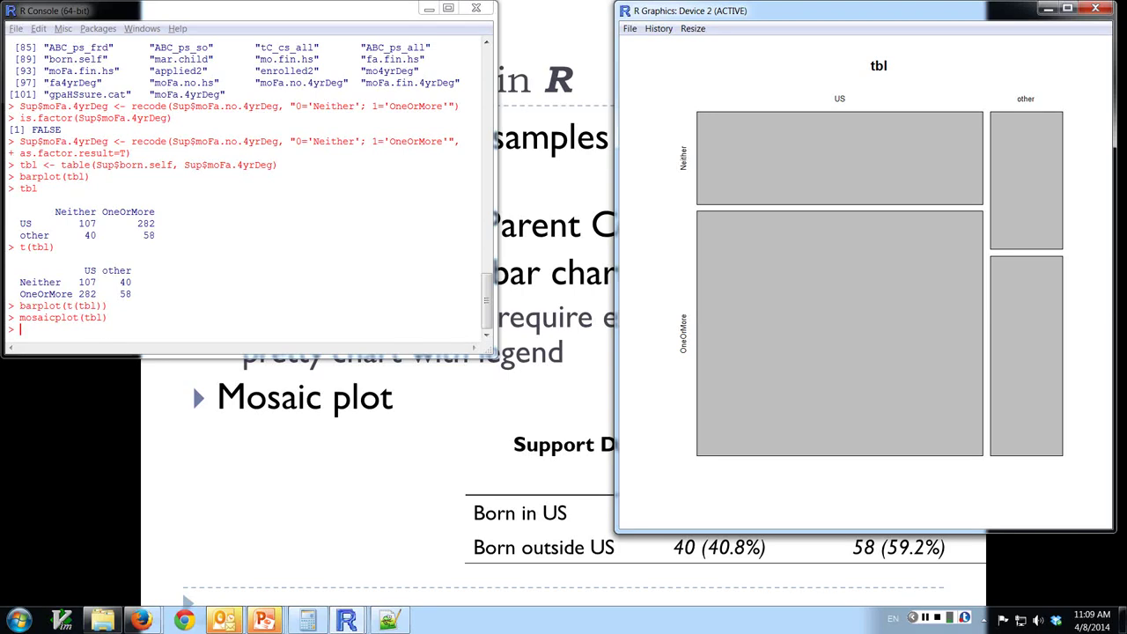
Step: Redraw the plot as mosaicplot(tbl, col=c("red", "blue")), then close the plot window
key(Up)
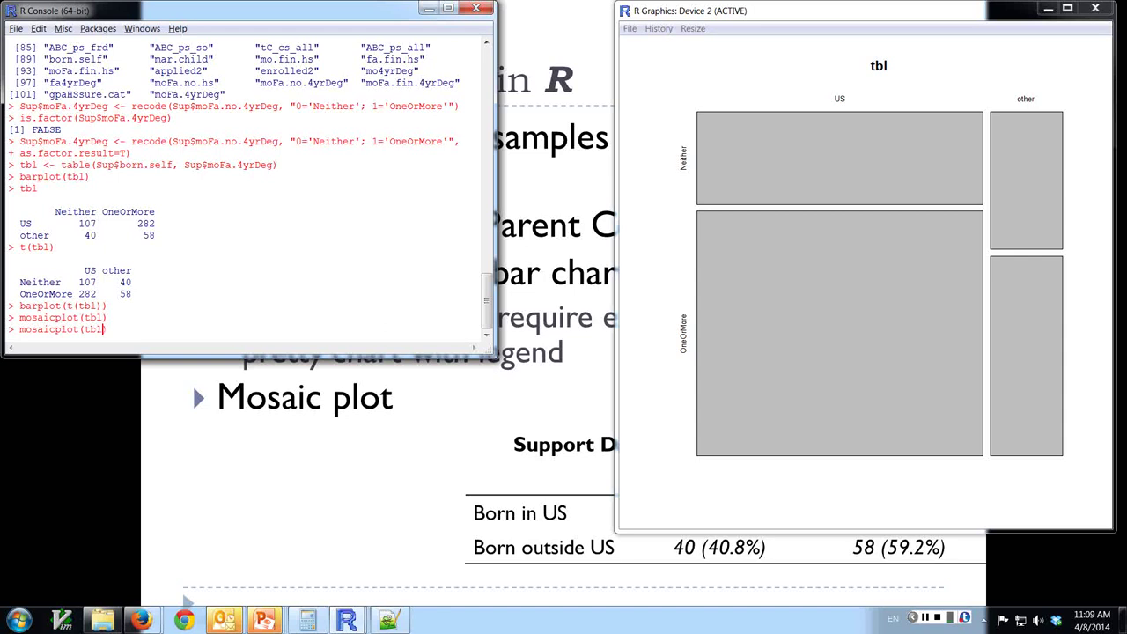
text(, col=c("red", "blue"))
key(Return)
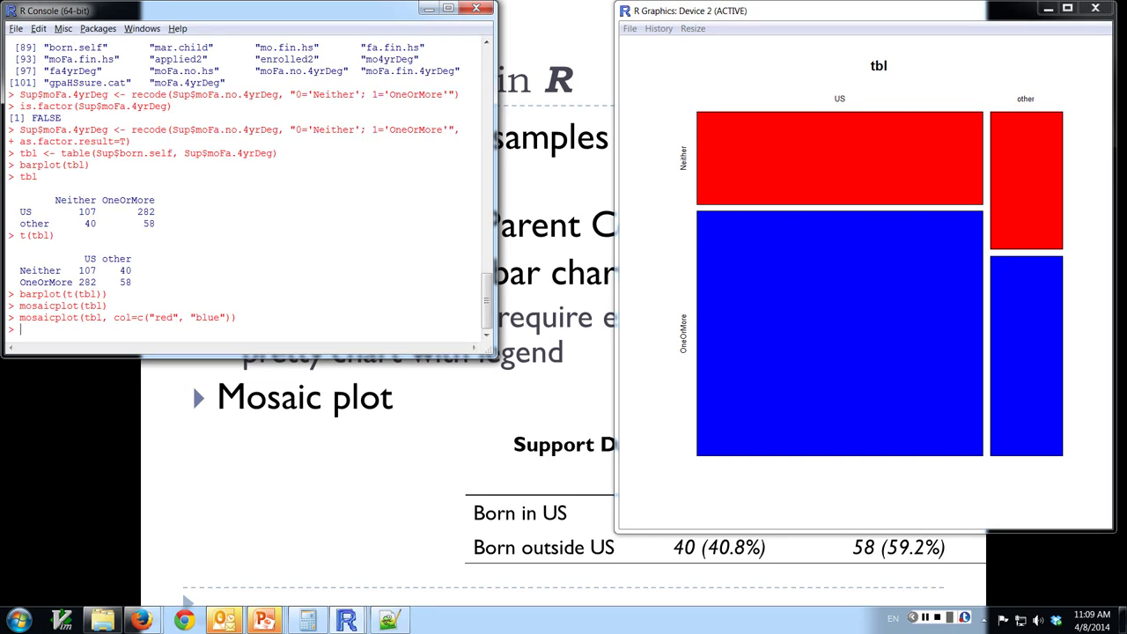
click(1095, 8)
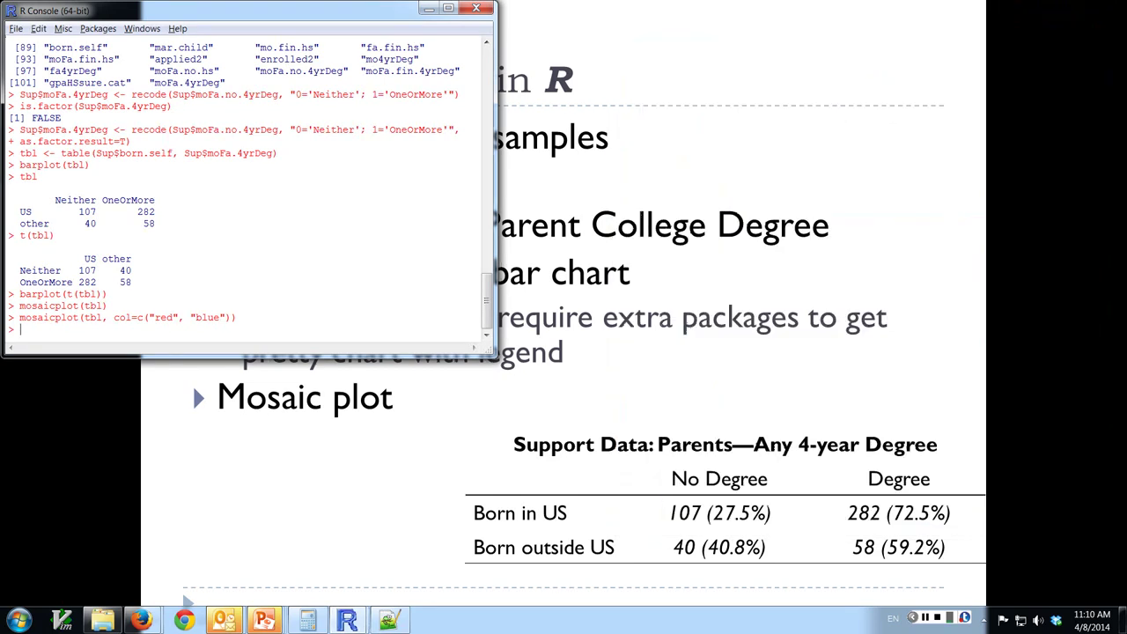